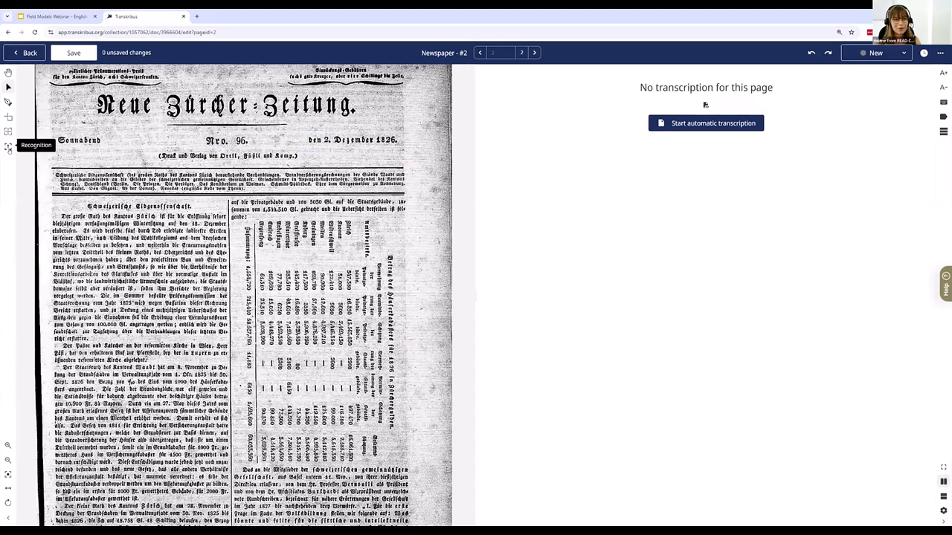
Step: Start field recognition on page 2 of the newspaper with the public model Baroness of Blocks
left_click(9, 148)
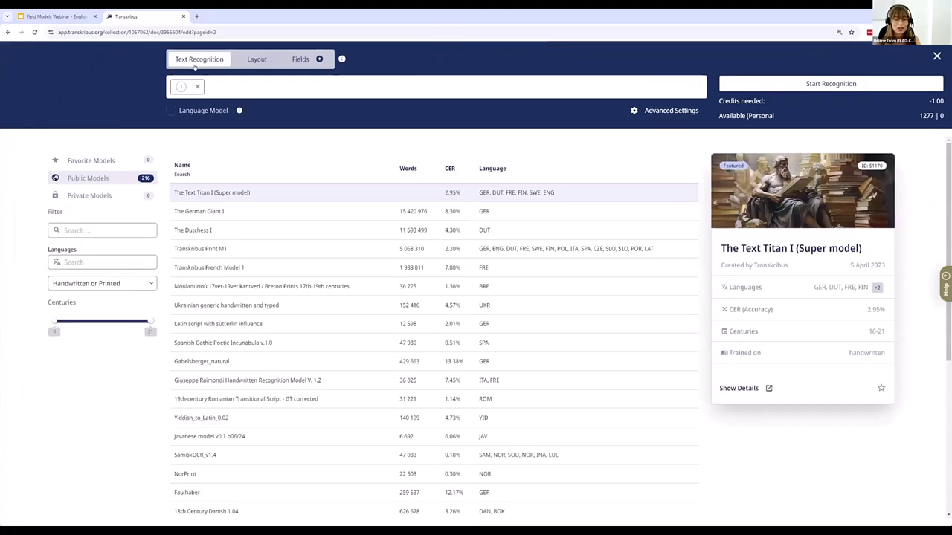
left_click(297, 59)
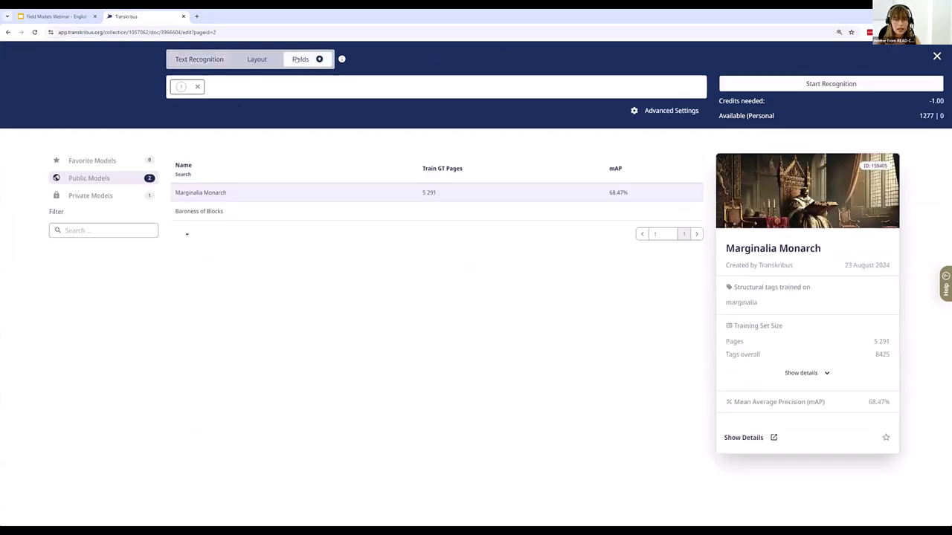
left_click(220, 211)
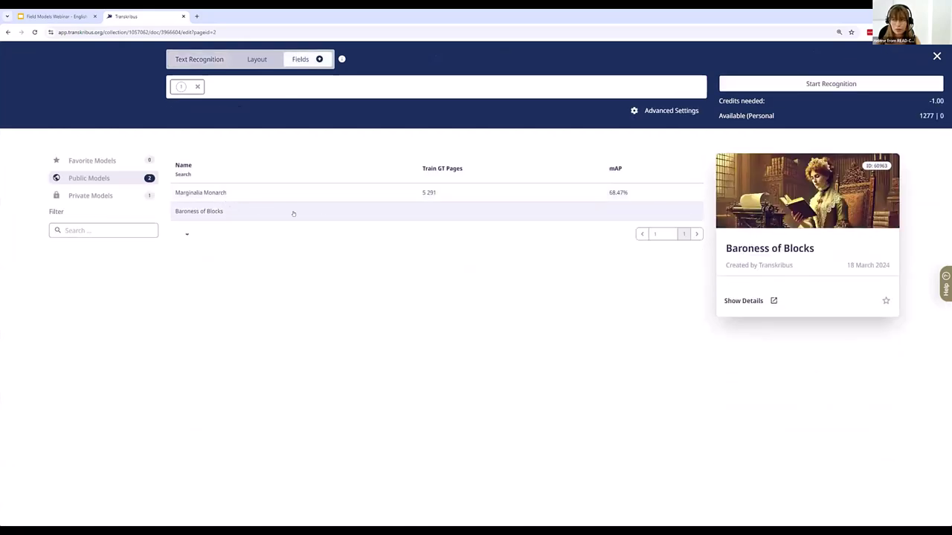
left_click(764, 87)
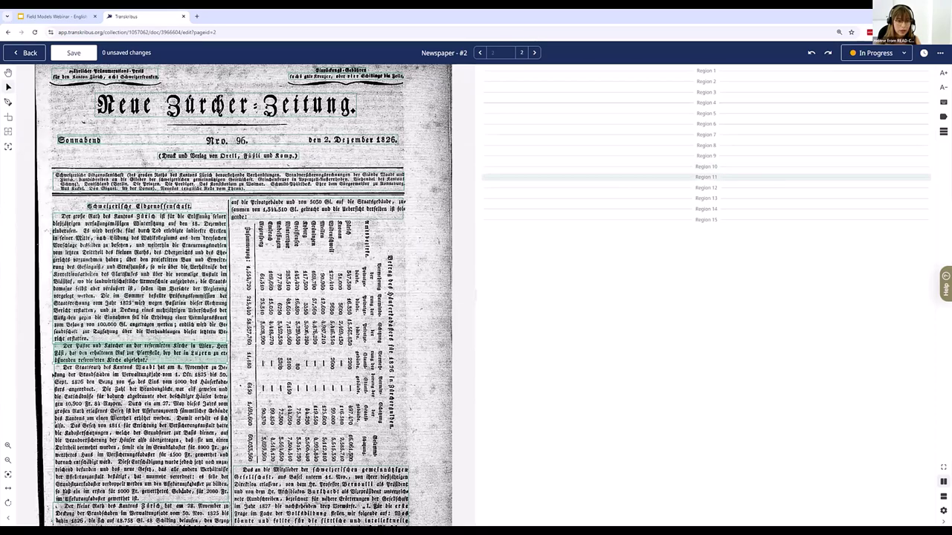
Step: Inspect the recognised regions on the newspaper page, save the page and return to the document's page overview
scroll(56, 353, "up", 1)
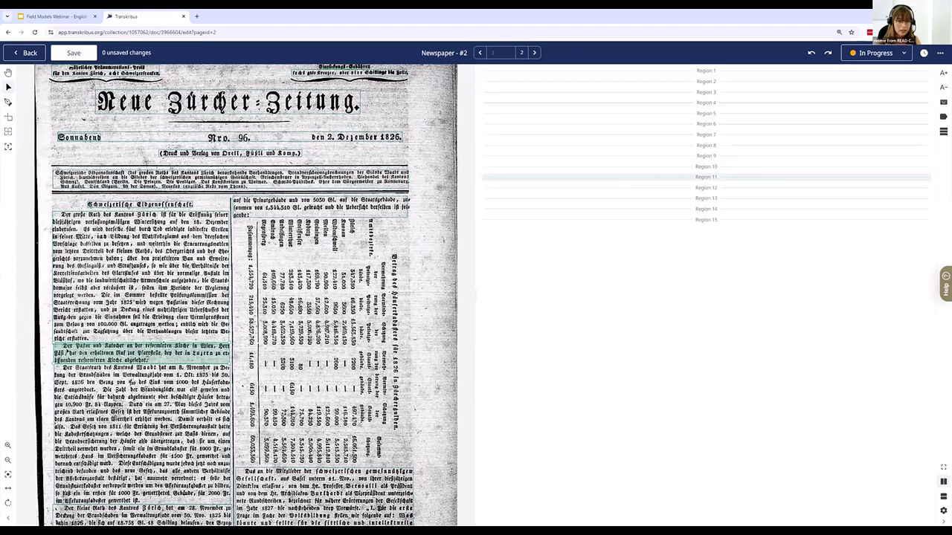
scroll(49, 342, "up", 3)
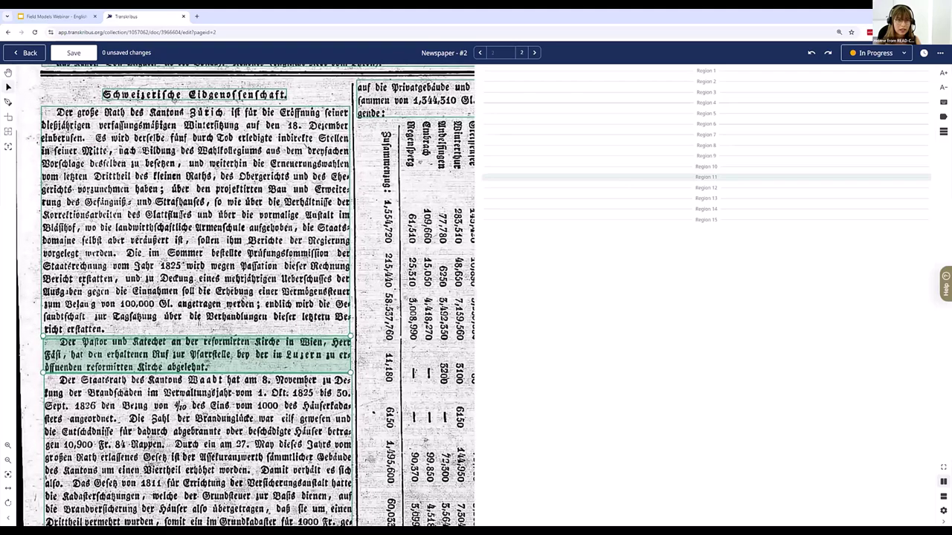
scroll(245, 298, "up", 5)
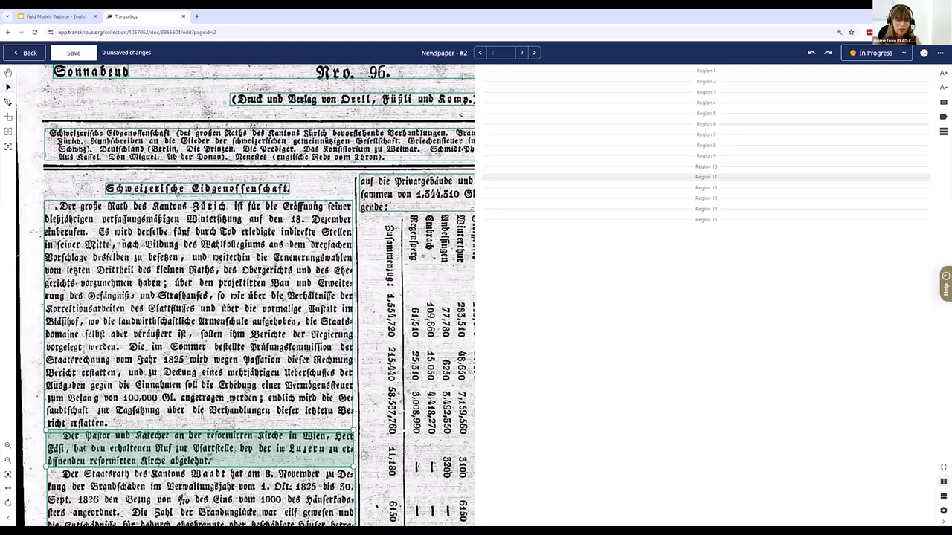
scroll(245, 297, "down", 3)
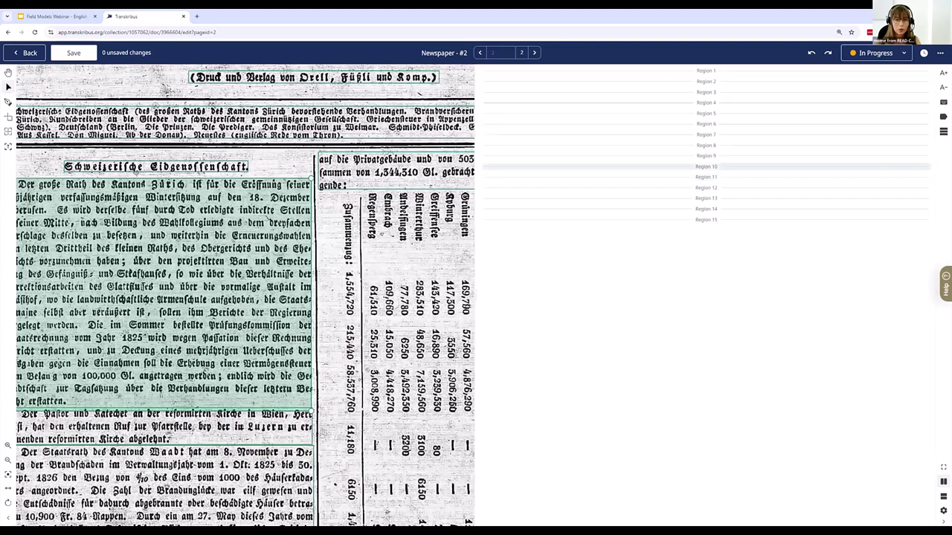
scroll(131, 271, "down", 2)
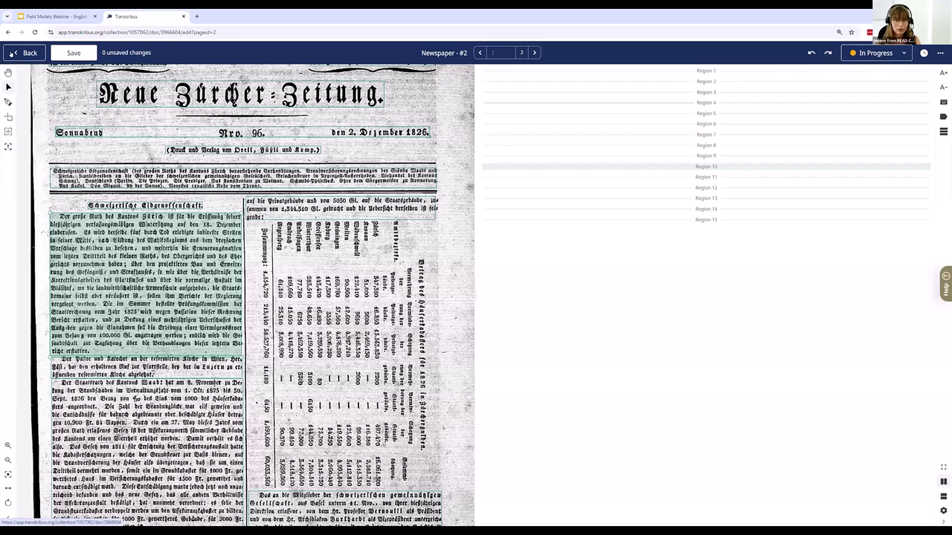
left_click(73, 53)
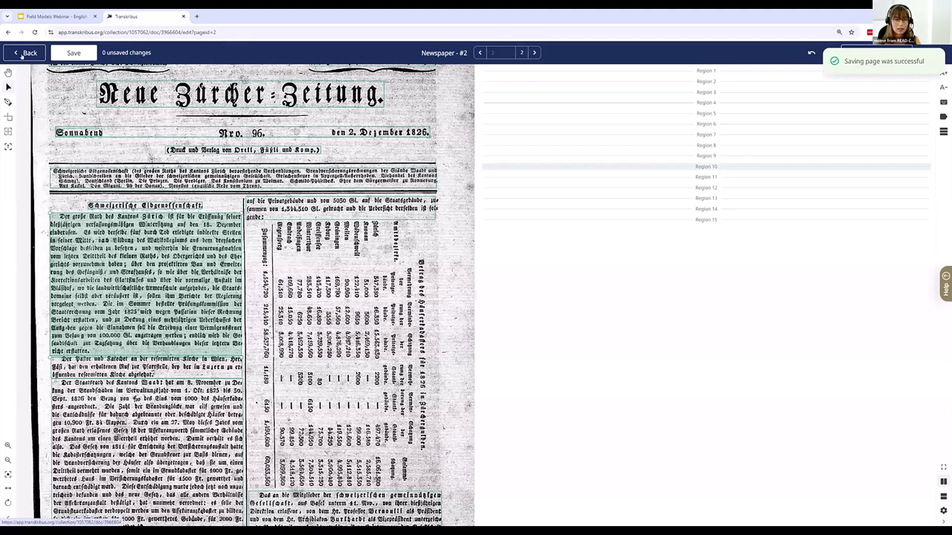
left_click(25, 52)
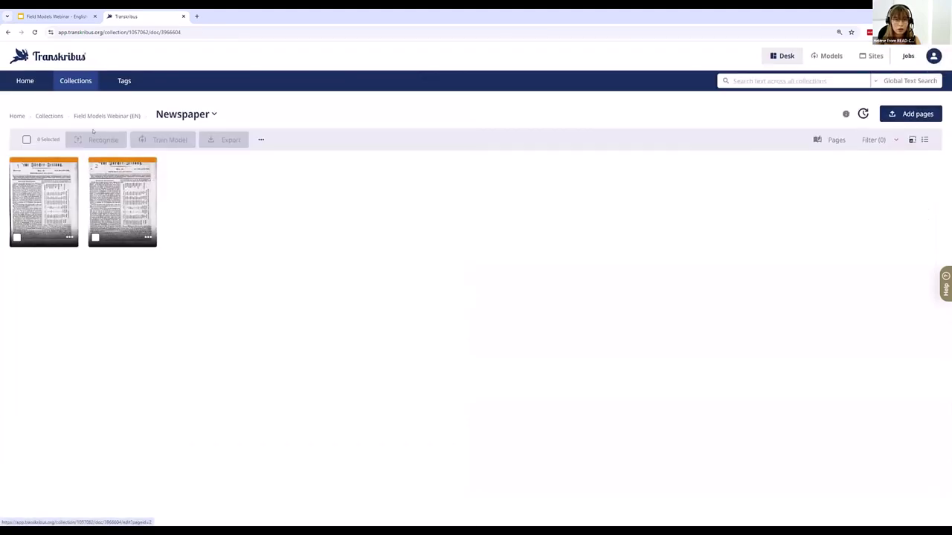
Step: Open "D - Peabody Newspaper Index Cards with GT - Copy" from the Field Models Webinar (EN) collection and enlarge its thumbnails to size 6
left_click(89, 114)
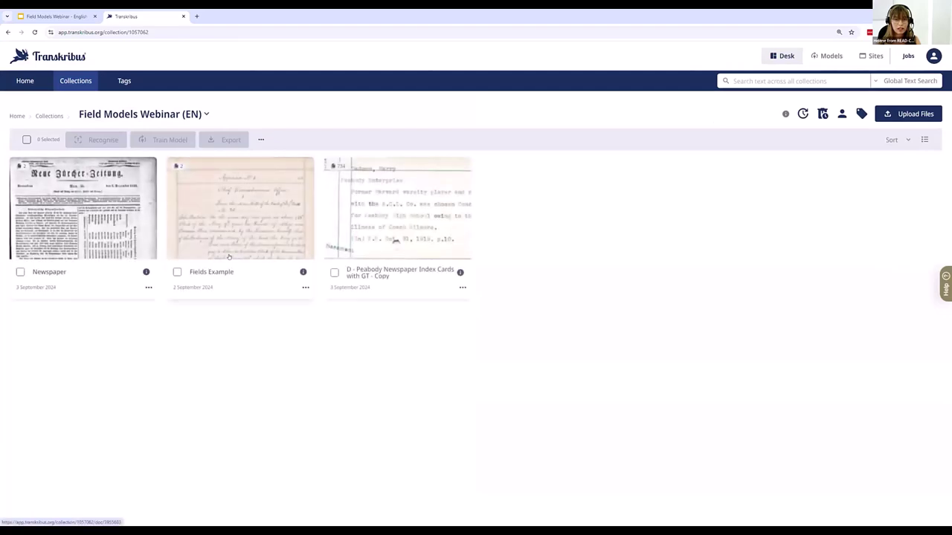
left_click(396, 243)
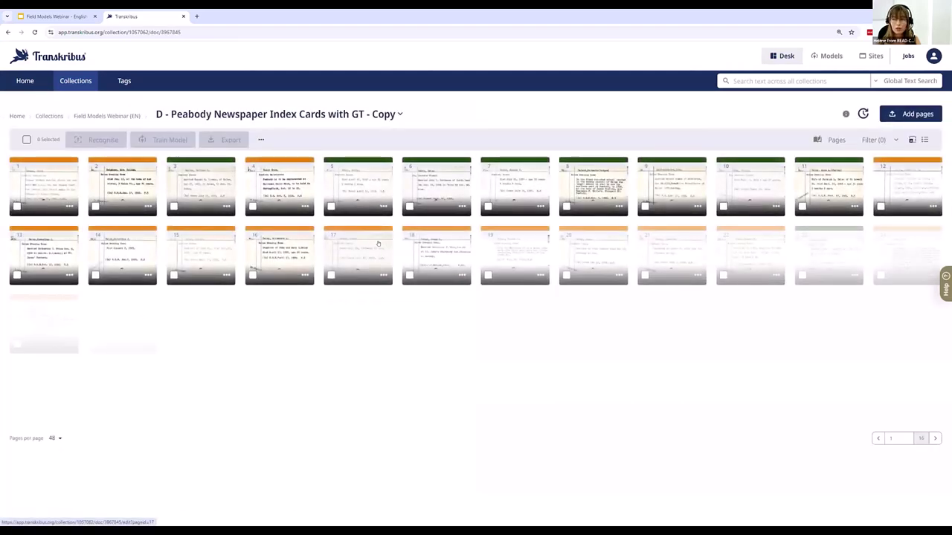
mouse_move(914, 139)
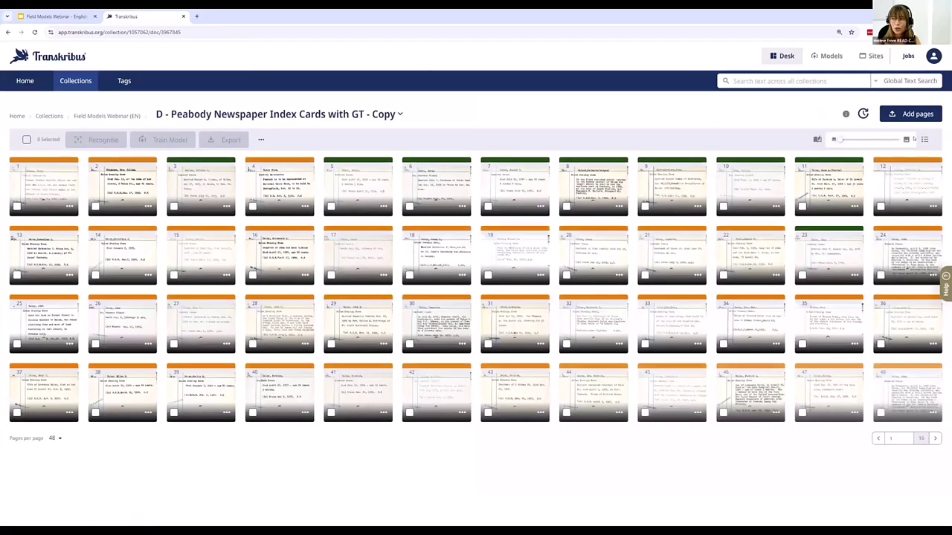
left_click_drag(841, 139, 849, 140)
left_click(863, 141)
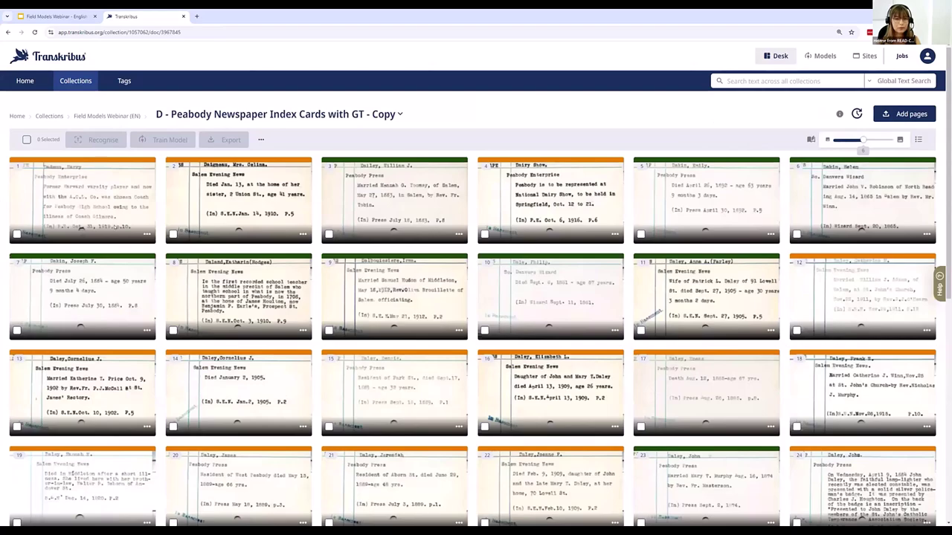
Step: Open the first index card and draw separate text regions around the shelfmark, the person's name and the newspaper title
left_click(97, 198)
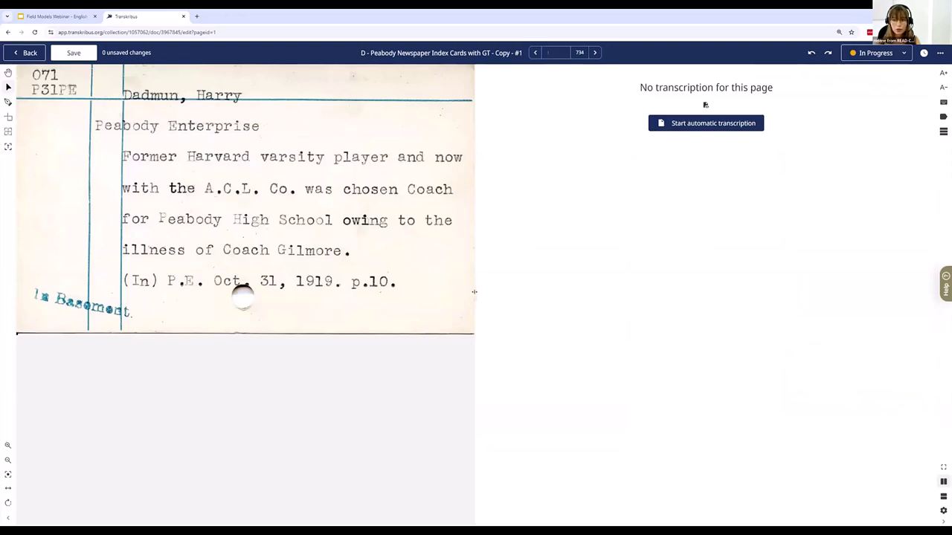
left_click_drag(531, 298, 609, 296)
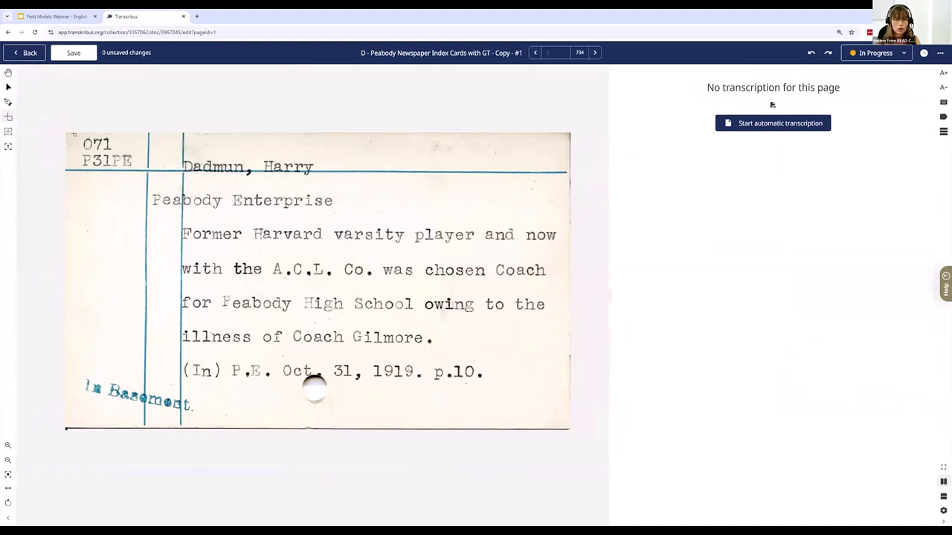
left_click_drag(76, 139, 138, 170)
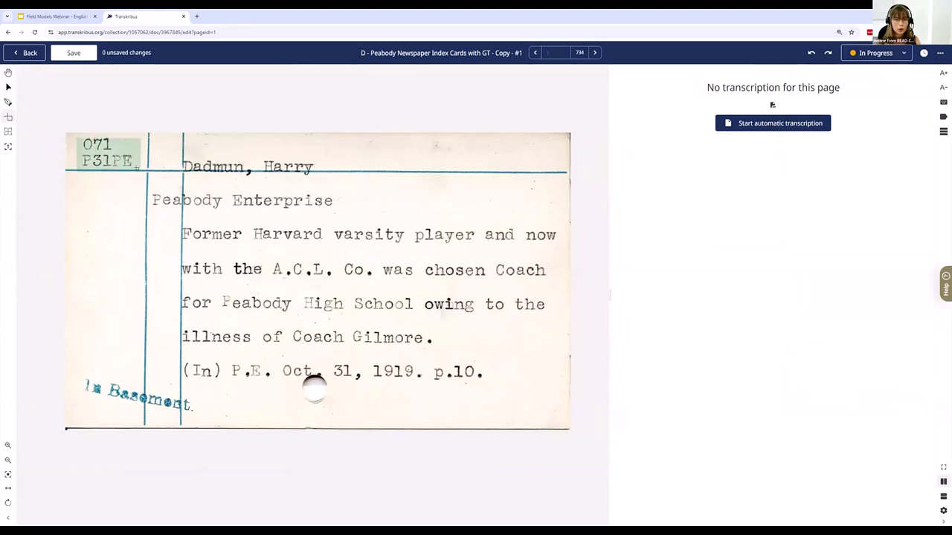
left_click_drag(137, 169, 138, 169)
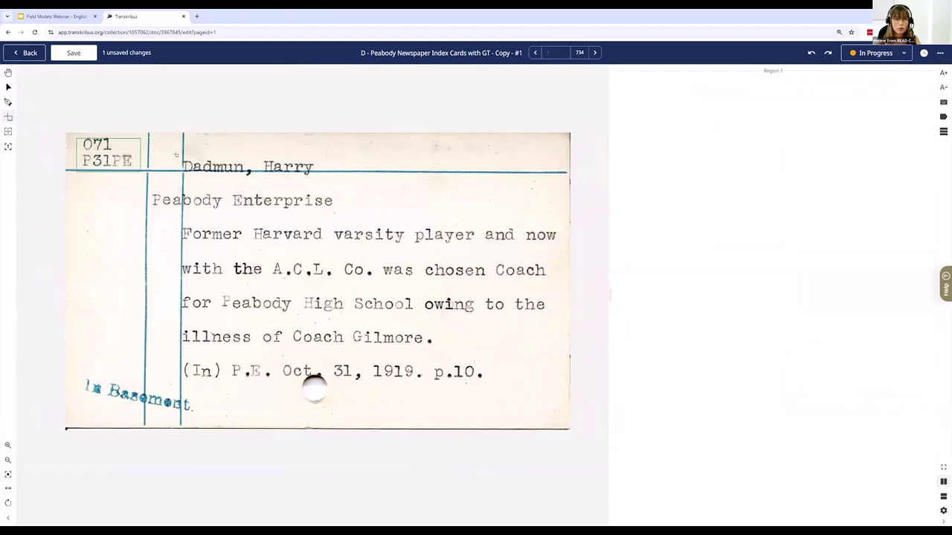
left_click_drag(177, 157, 327, 181)
left_click_drag(148, 186, 337, 213)
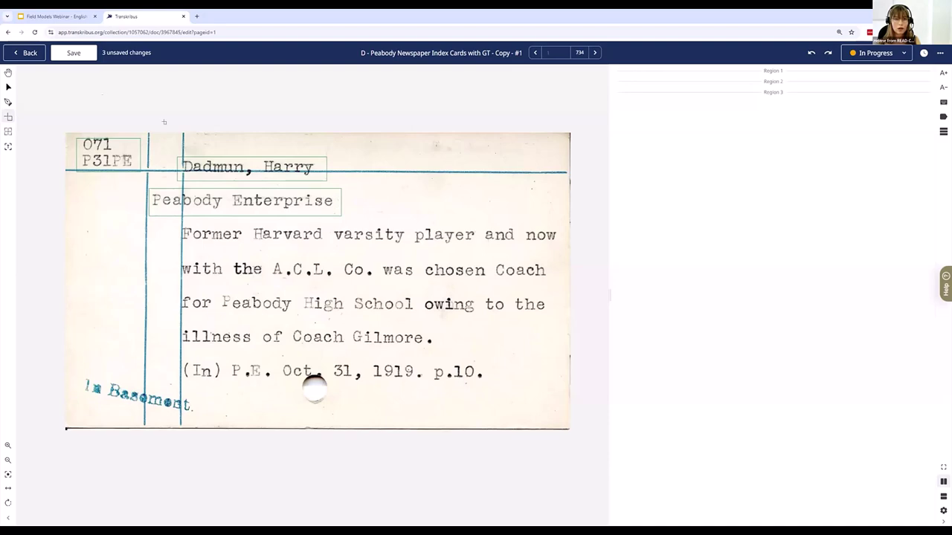
Step: Assign the structure type name to the person's name region and newspaper to the "Peabody Enterprise" region
left_click(8, 87)
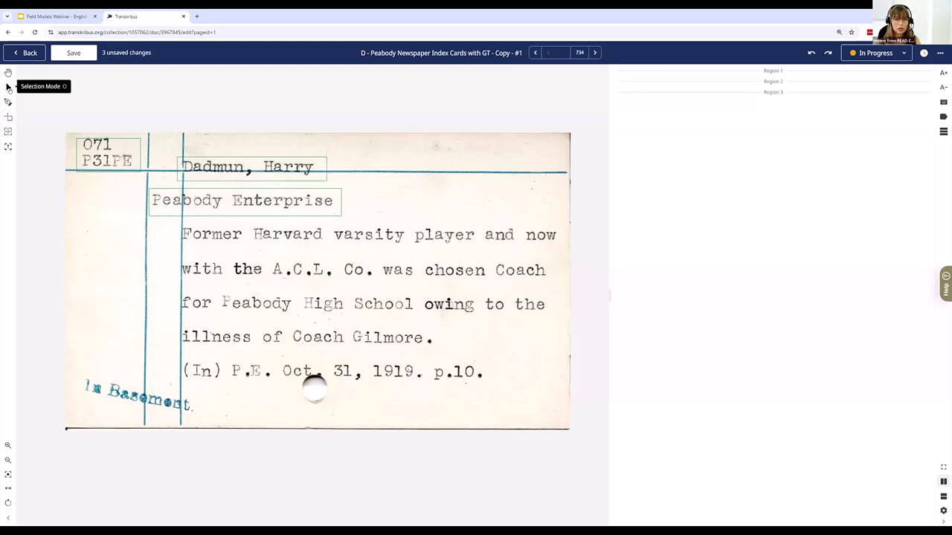
left_click(207, 174)
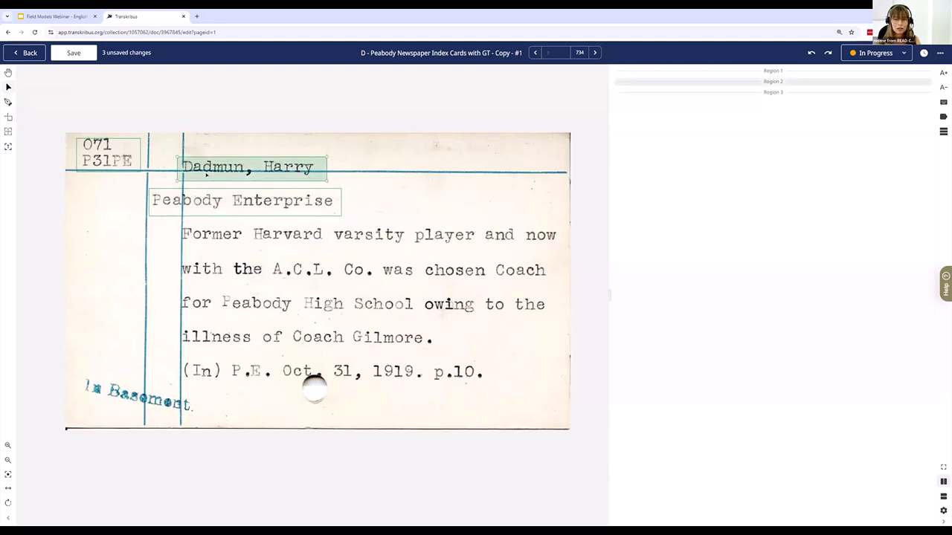
right_click(208, 176)
mouse_move(223, 186)
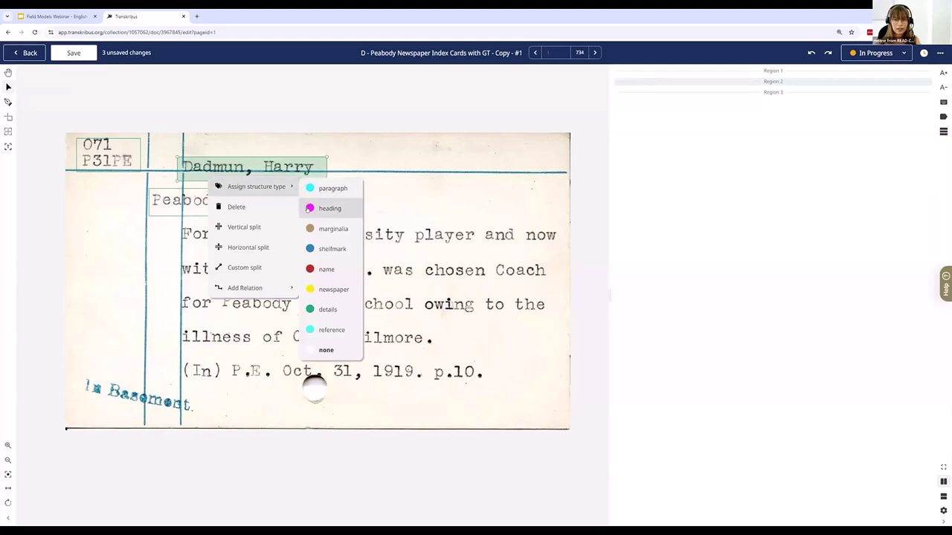
left_click(353, 271)
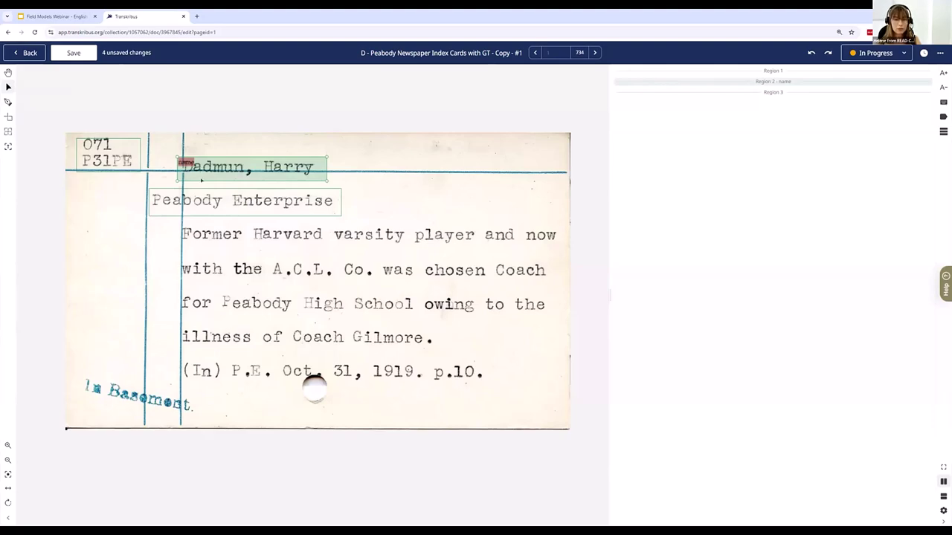
right_click(203, 197)
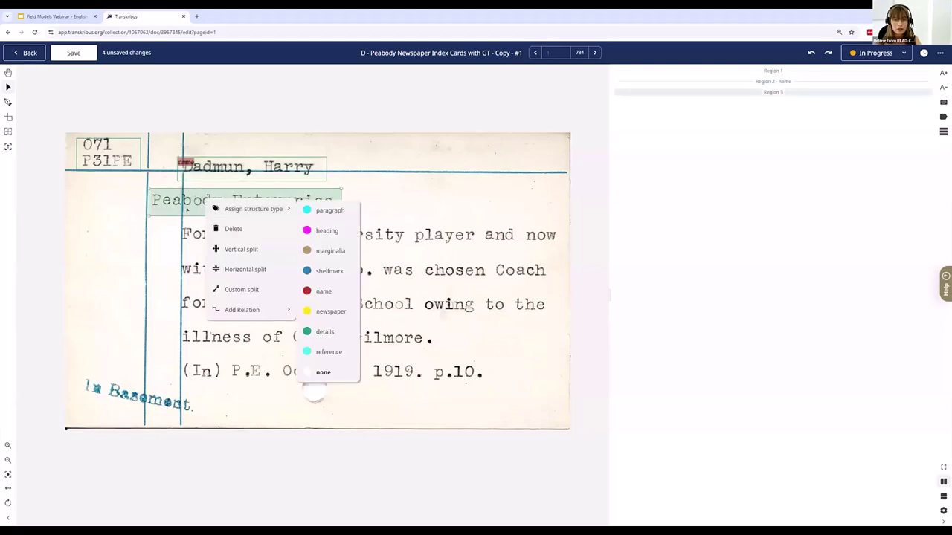
left_click(332, 311)
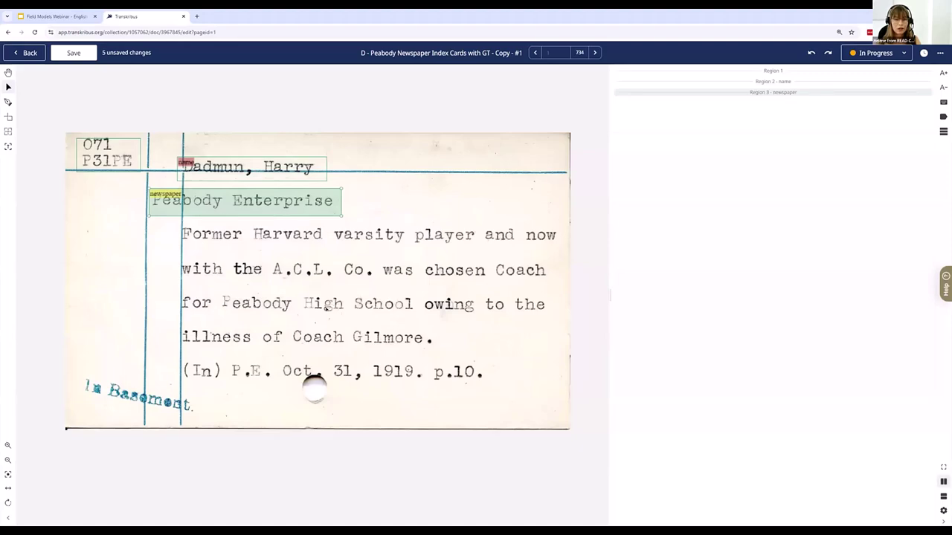
Step: Make the footer structural tag visible in the tag configuration and check the structure types offered for the name region
right_click(259, 205)
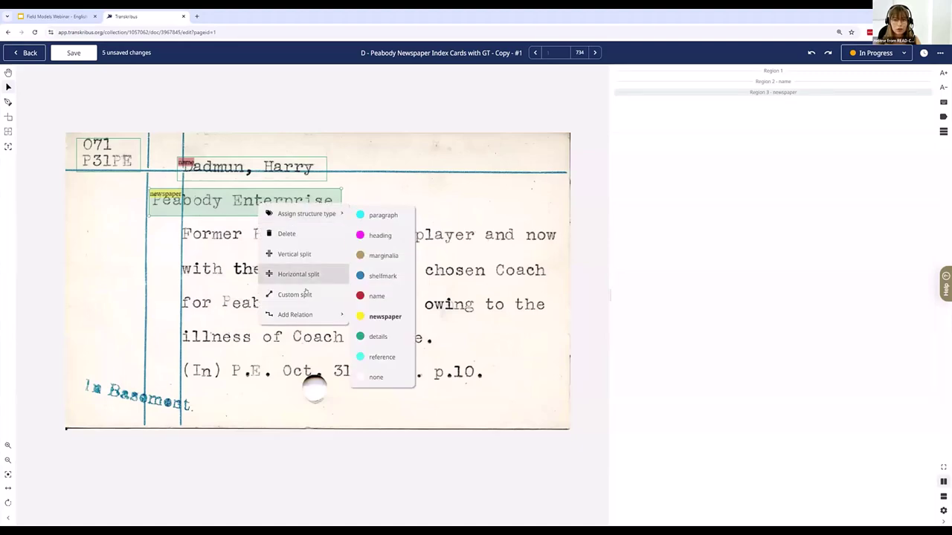
left_click(418, 198)
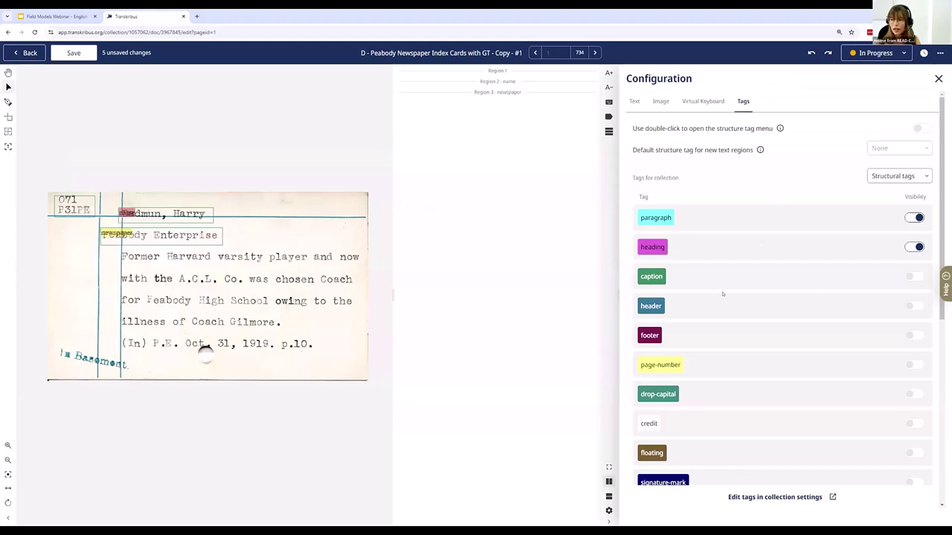
scroll(727, 296, "down", 1)
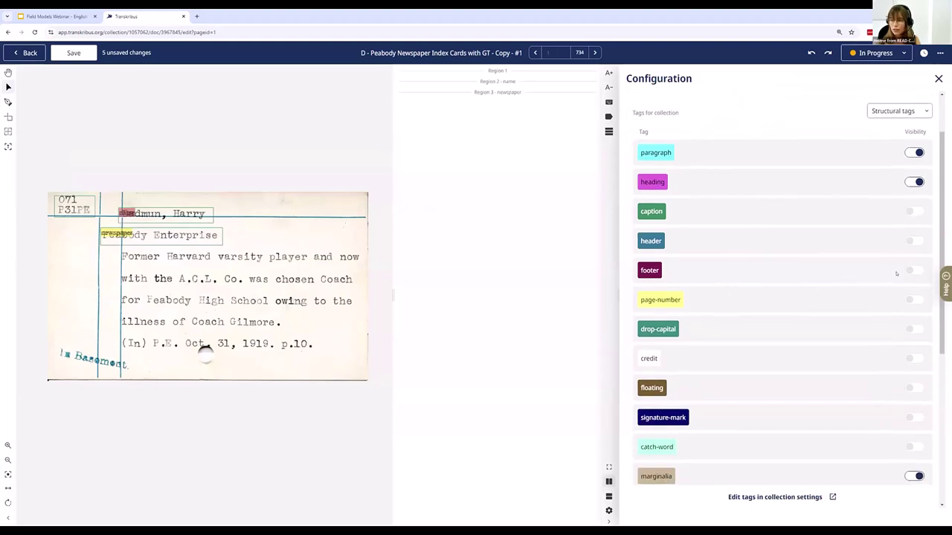
scroll(864, 273, "down", 1)
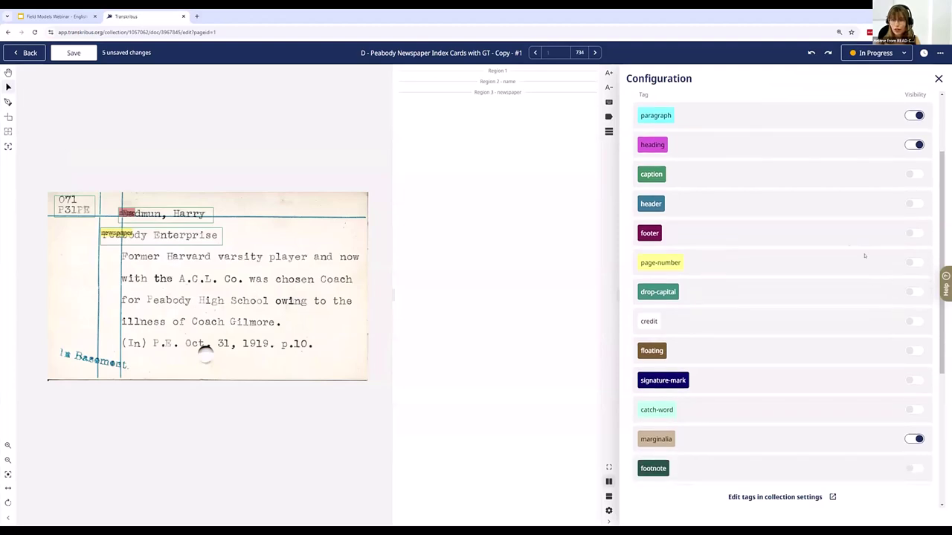
left_click(908, 234)
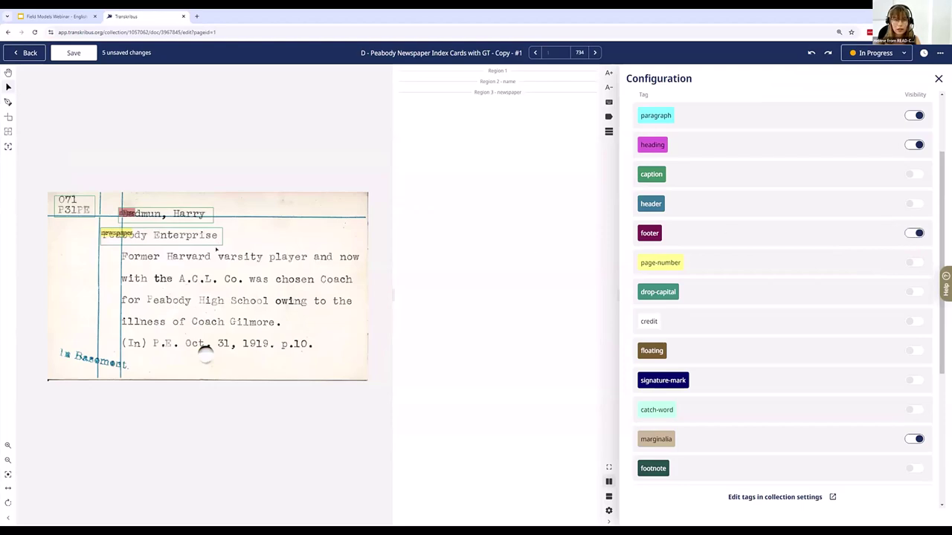
right_click(188, 220)
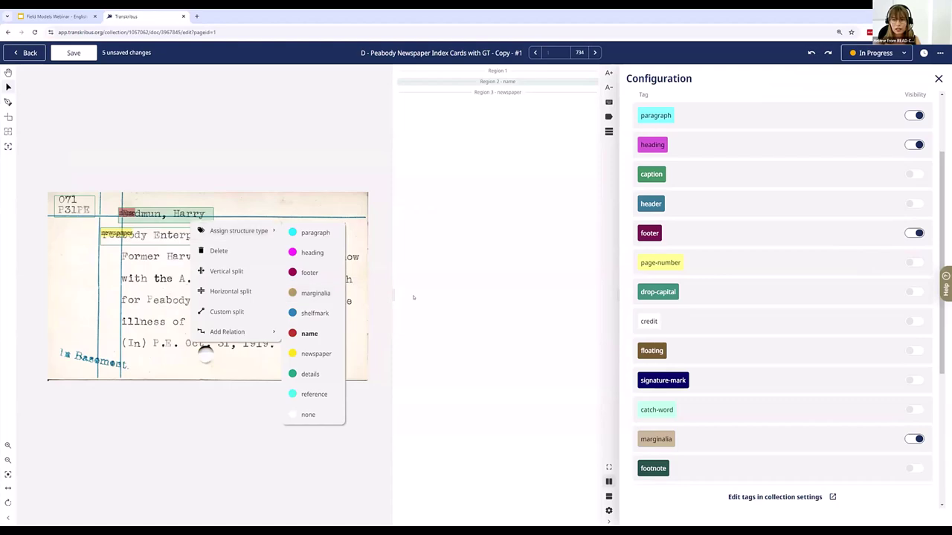
left_click(733, 299)
Step: Open the collection's tag settings from the configuration and list its structure tags instead of the textual tags
scroll(734, 279, "down", 1)
scroll(733, 279, "down", 5)
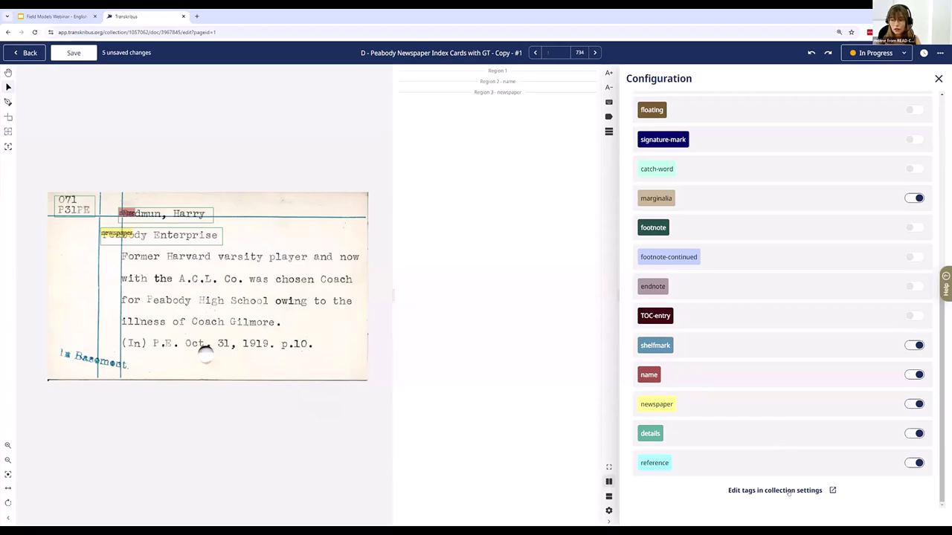
left_click(789, 493)
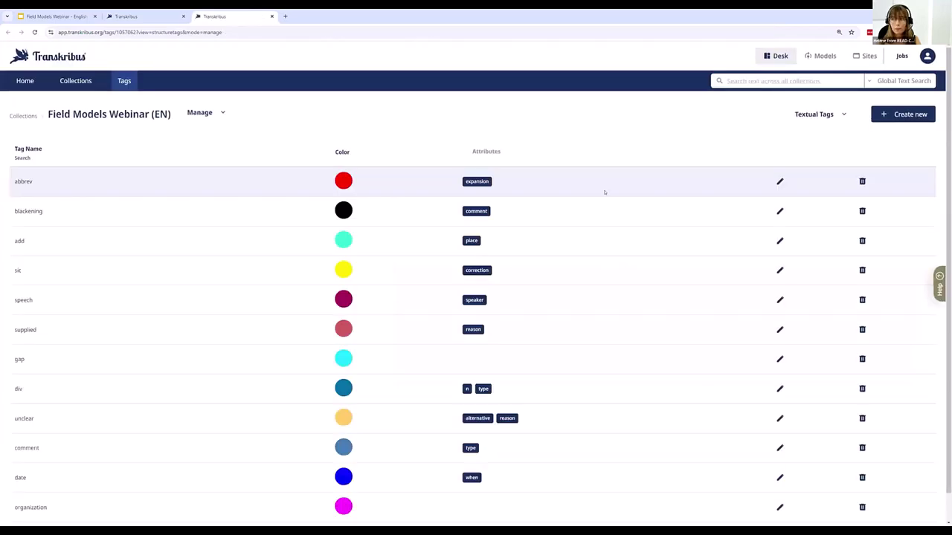
left_click(811, 117)
left_click(803, 130)
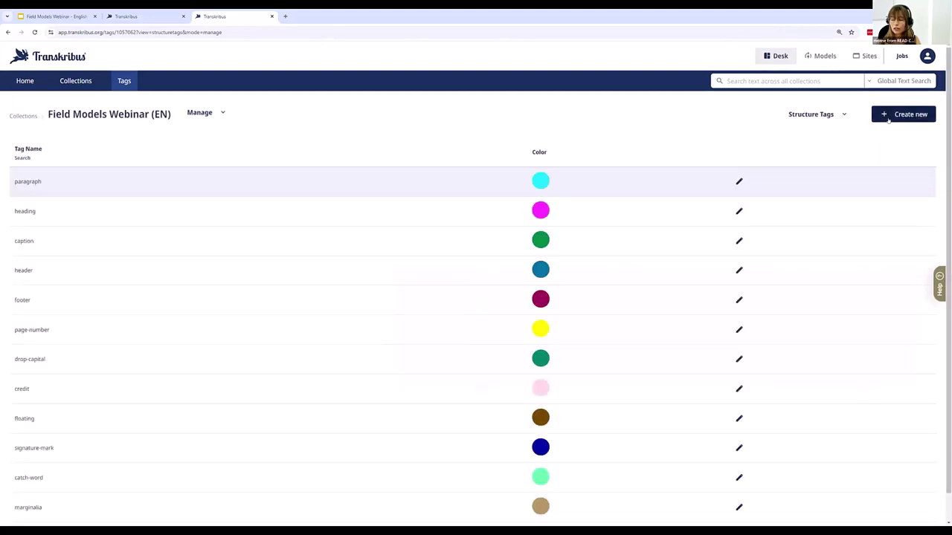
Step: Create a structure tag named time-date with the preset colour and show it in the collection's structure tag list
left_click(888, 118)
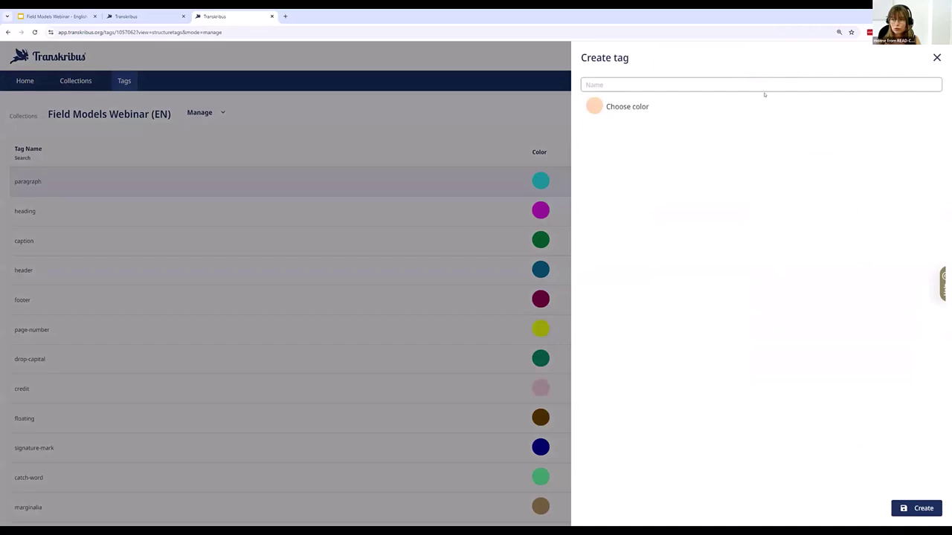
left_click(628, 84)
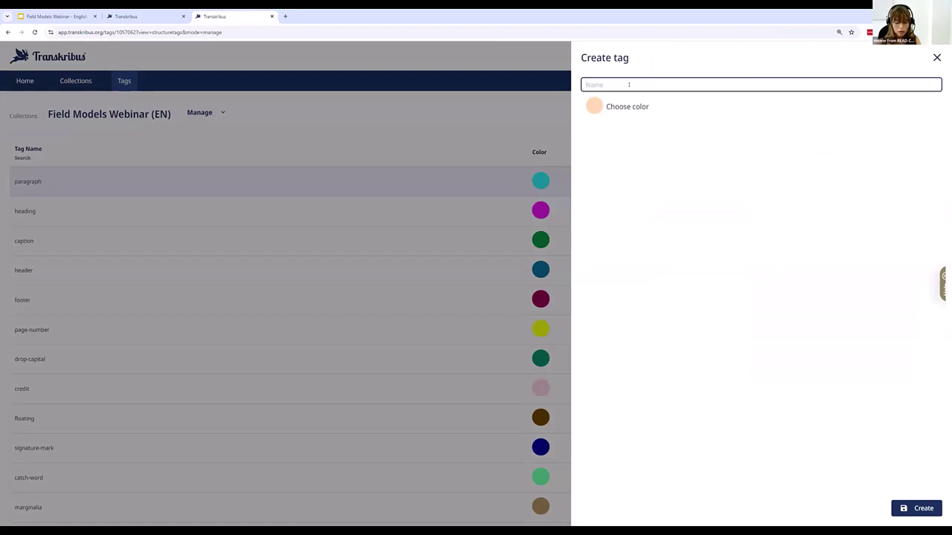
type("time")
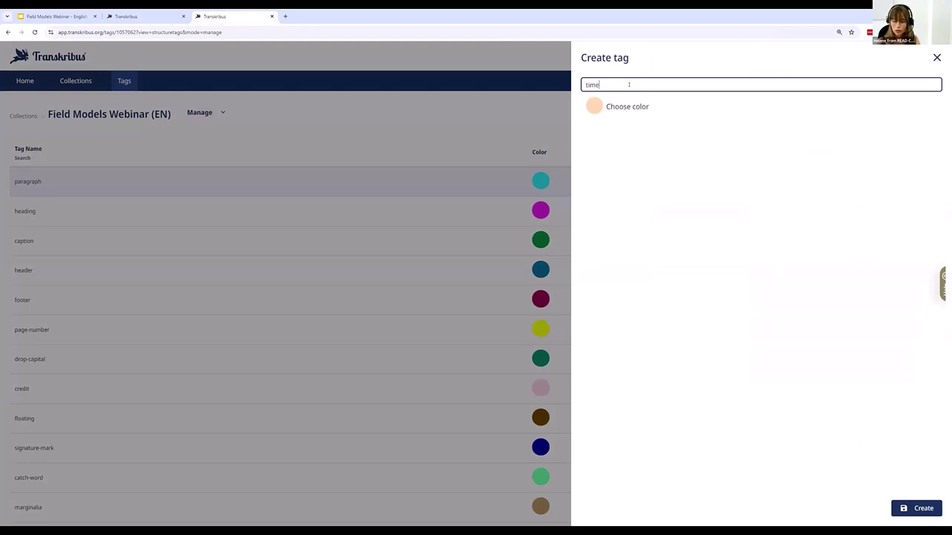
type("and")
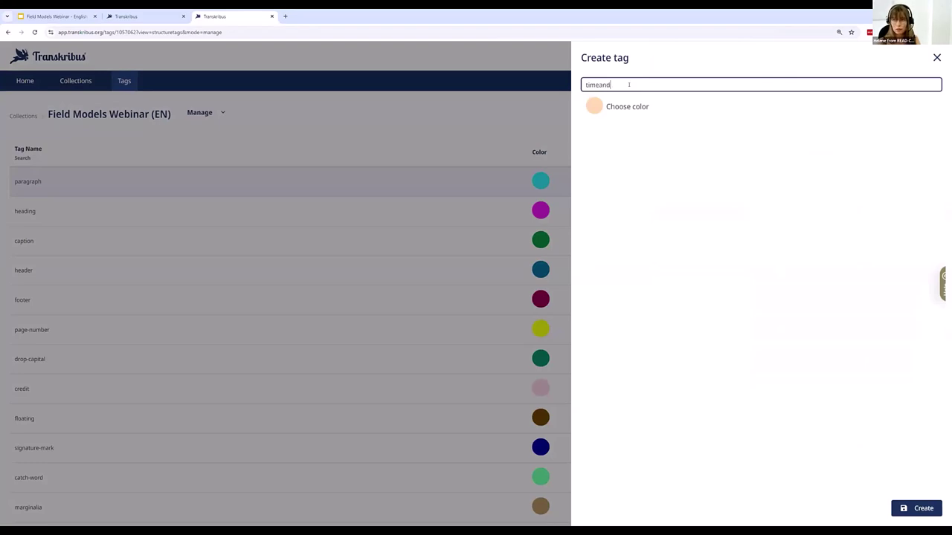
key("BackSpace")
key("BackSpace")
type("-da")
key("BackSpace")
key("BackSpace")
type("datre")
key("BackSpace")
key("BackSpace")
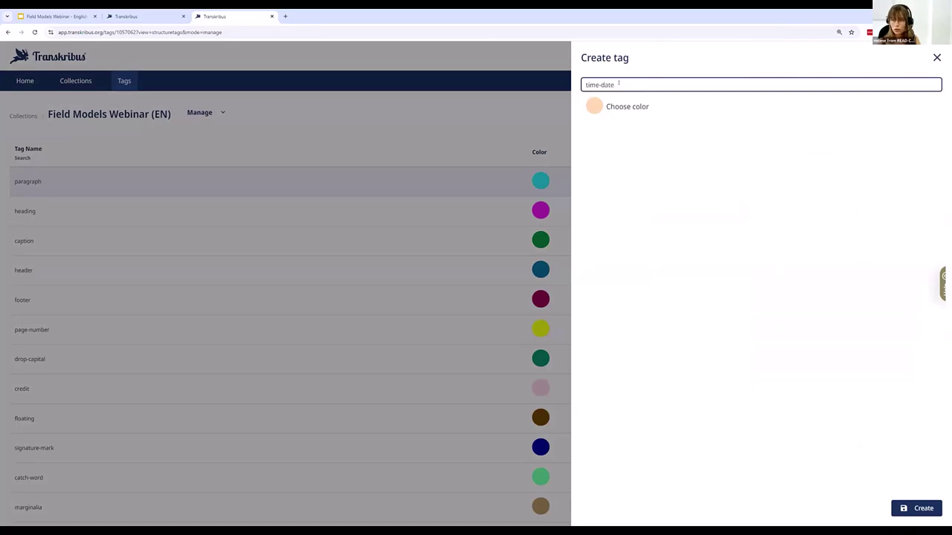
left_click(588, 107)
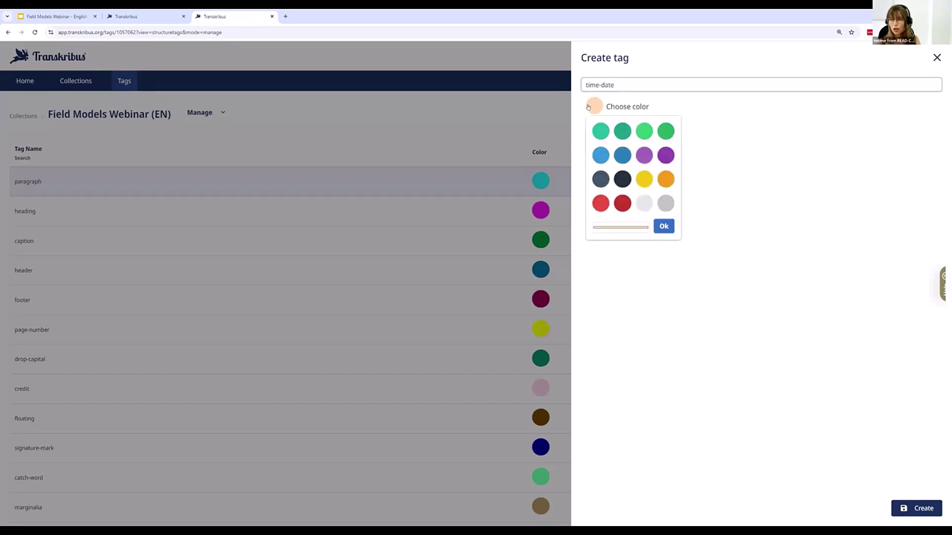
left_click(711, 125)
left_click(922, 508)
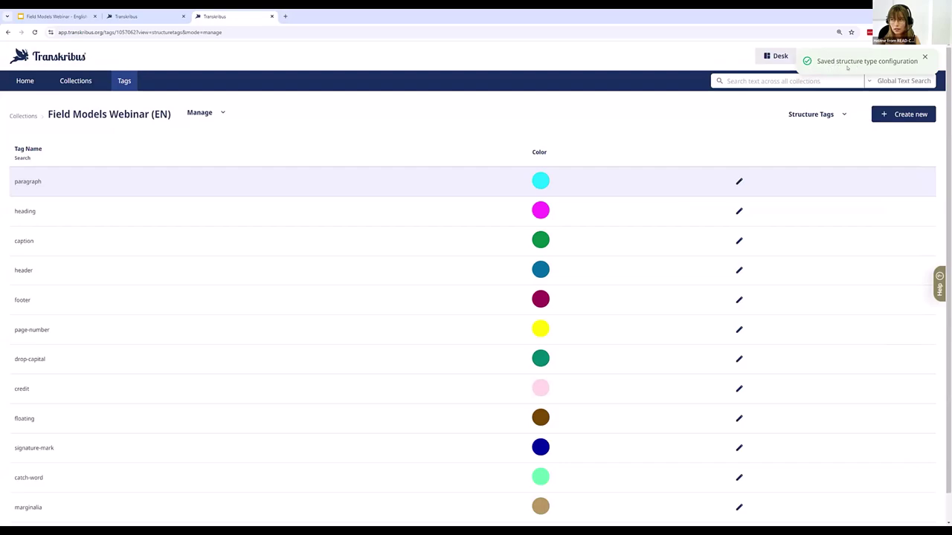
scroll(739, 306, "down", 1)
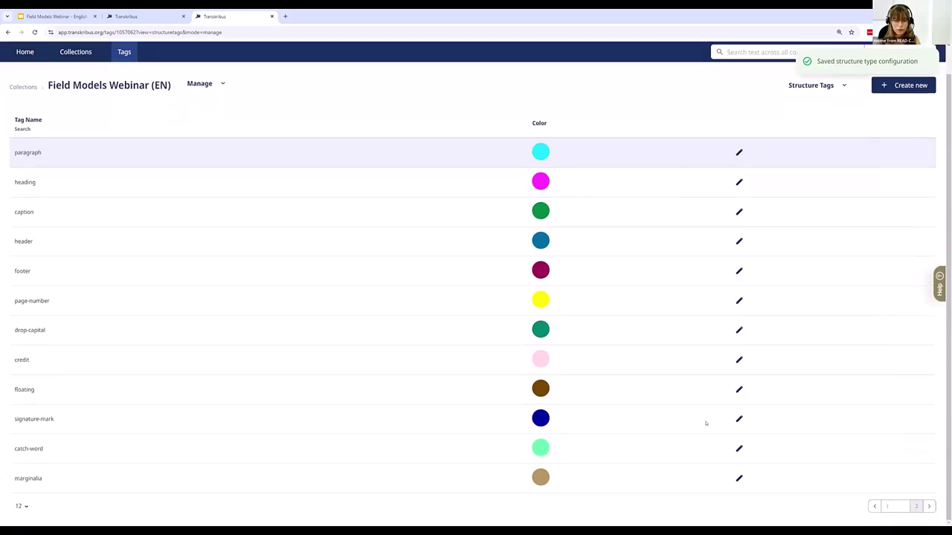
left_click(928, 509)
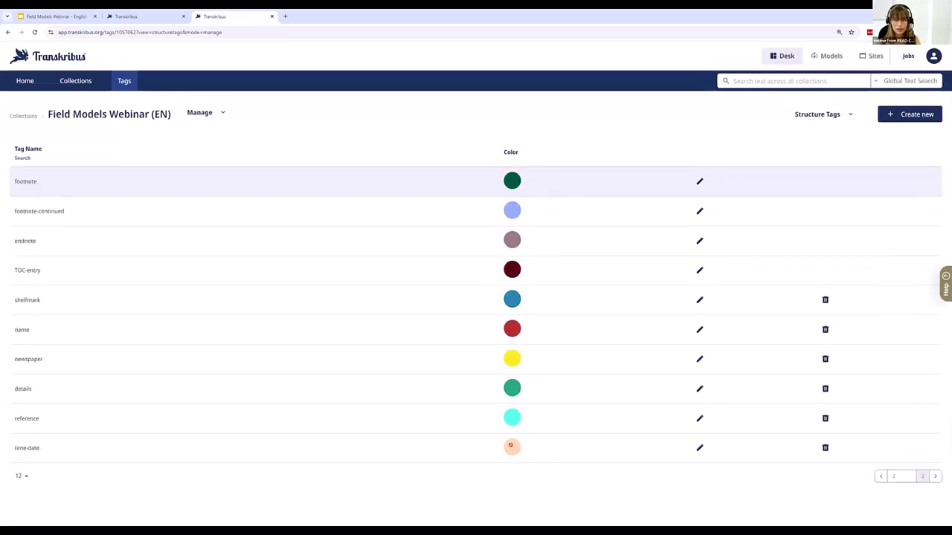
Step: Return to the index card, save its changes and reload the editor to check time-date among the structural tags
left_click(163, 16)
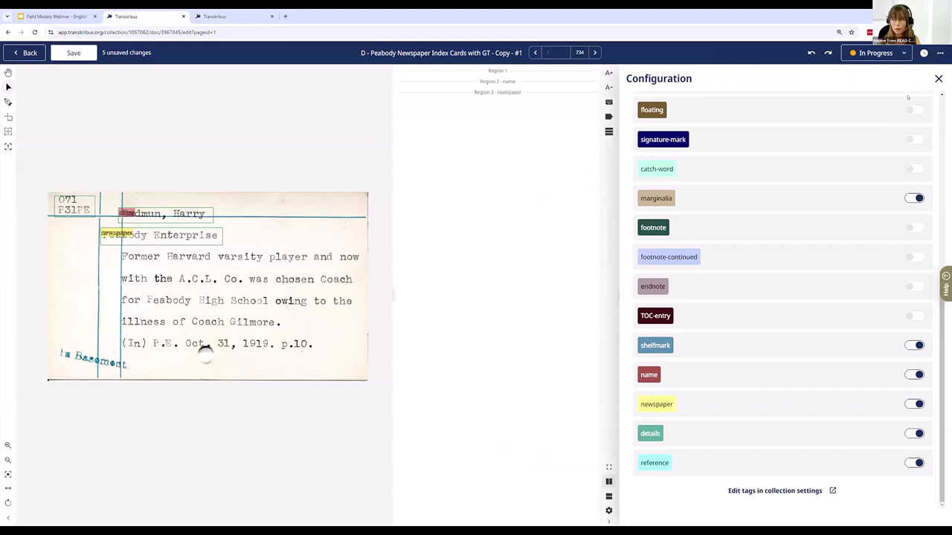
left_click(938, 79)
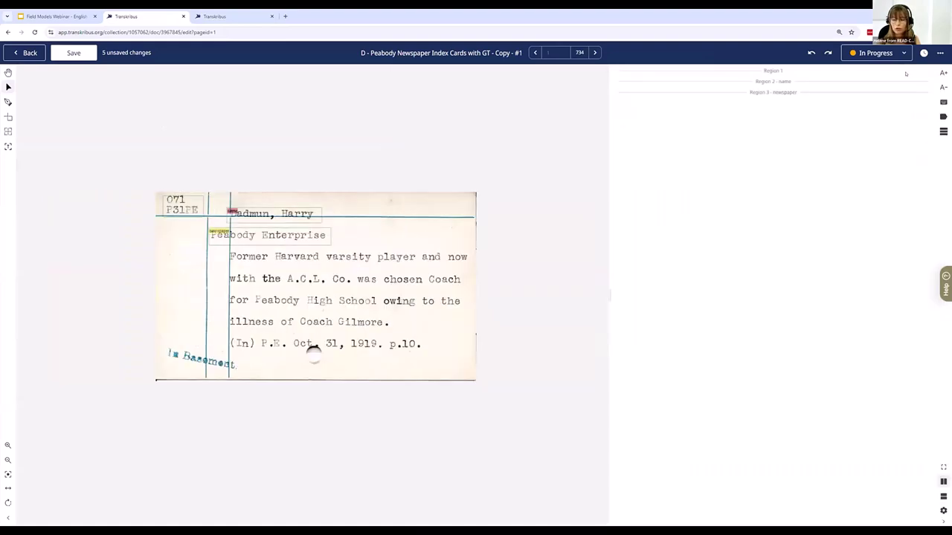
left_click(75, 53)
key("F5")
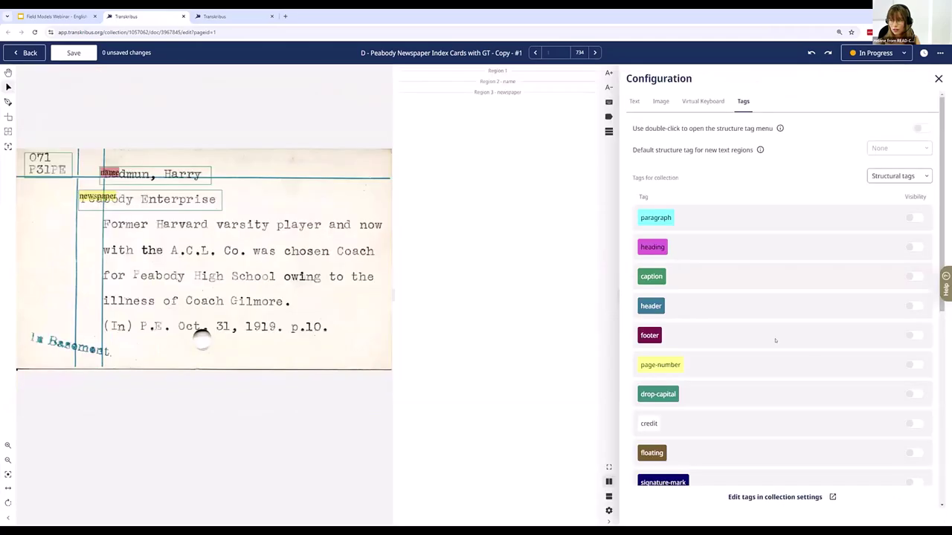
scroll(775, 341, "down", 6)
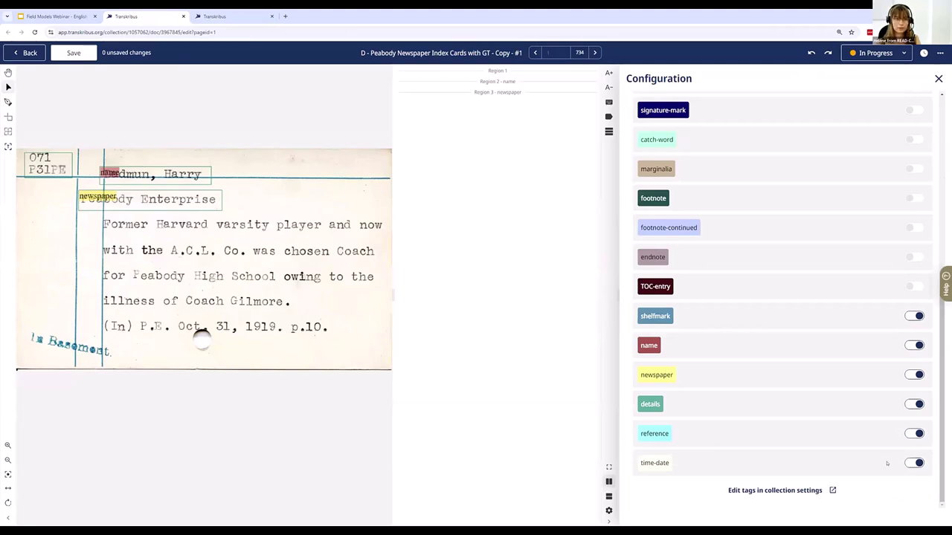
Step: Enable using double-click to open the structure tag menu in the tag configuration
scroll(876, 453, "up", 5)
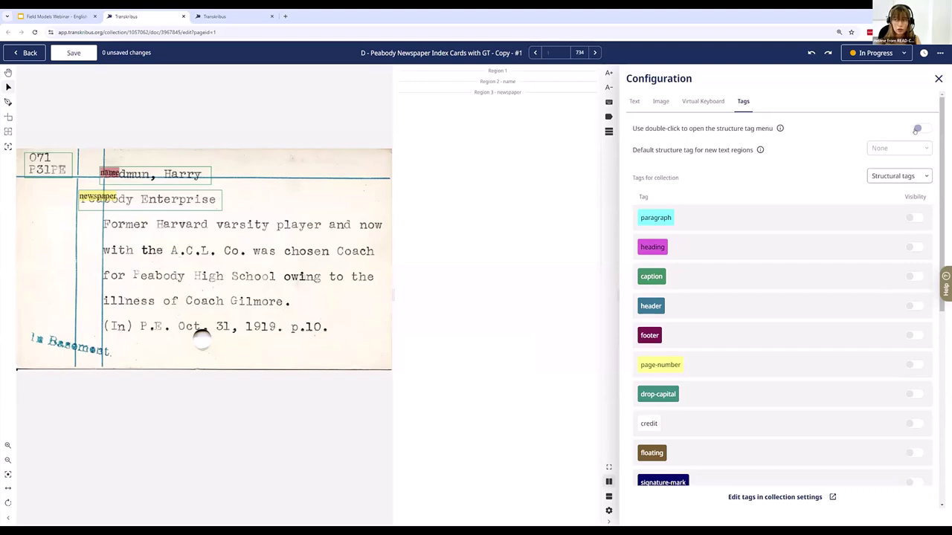
left_click(917, 129)
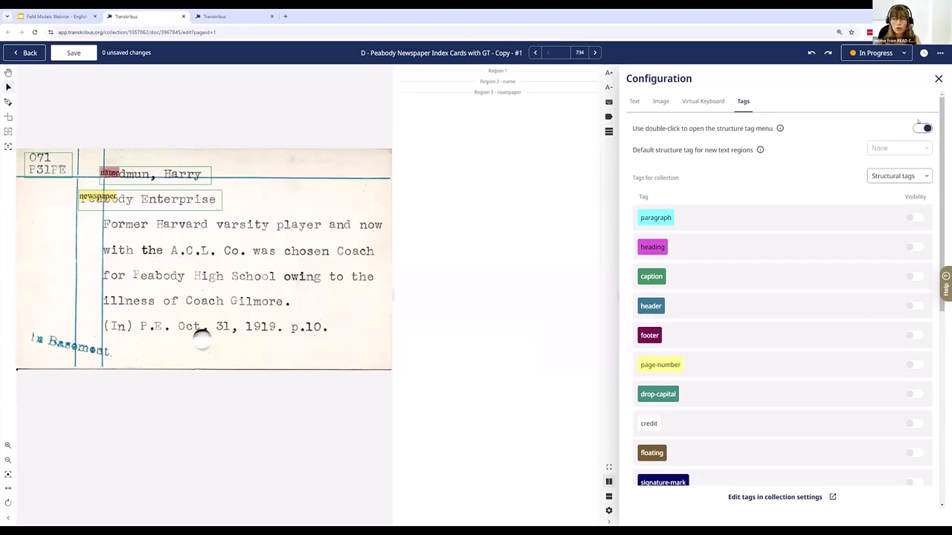
left_click(938, 78)
Step: Assign the structure type shelfmark to the "071 P31PE" region of the card
scroll(237, 251, "up", 2)
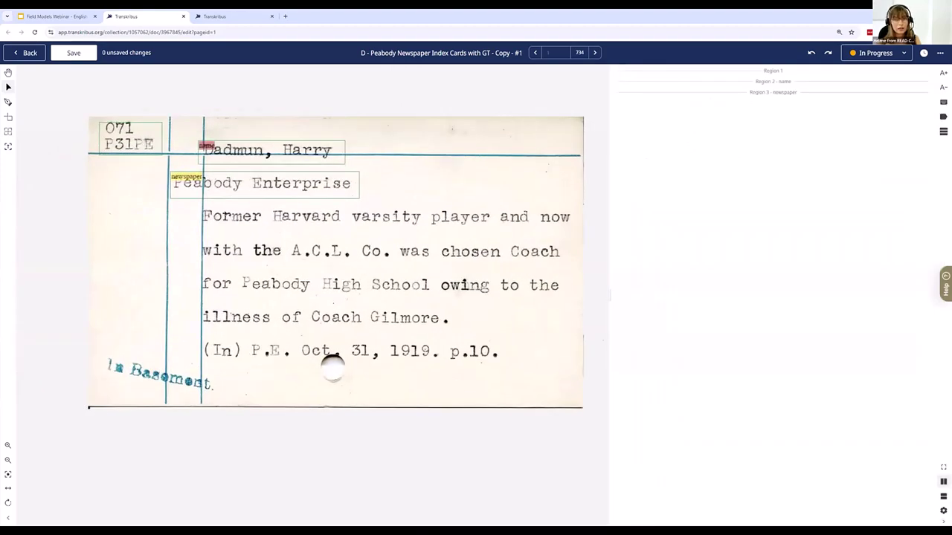
double_click(133, 127)
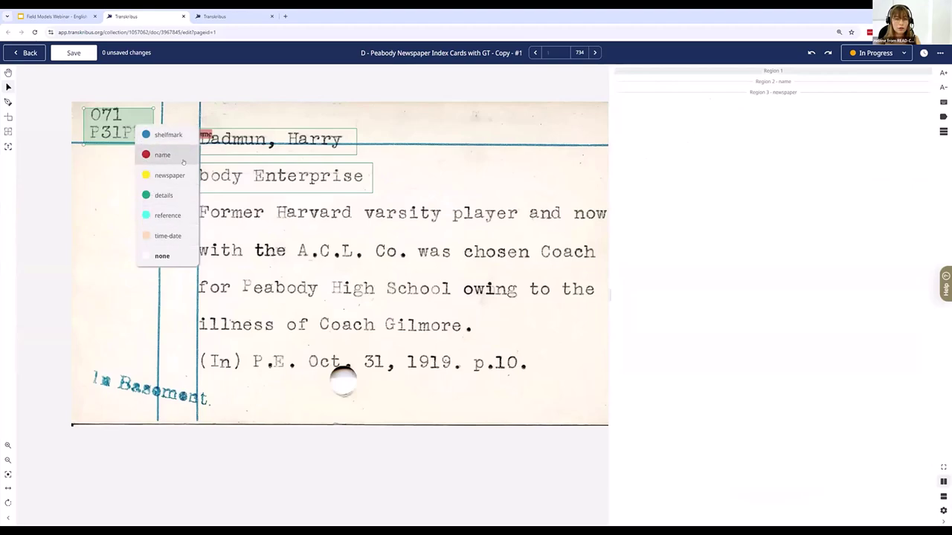
right_click(248, 178)
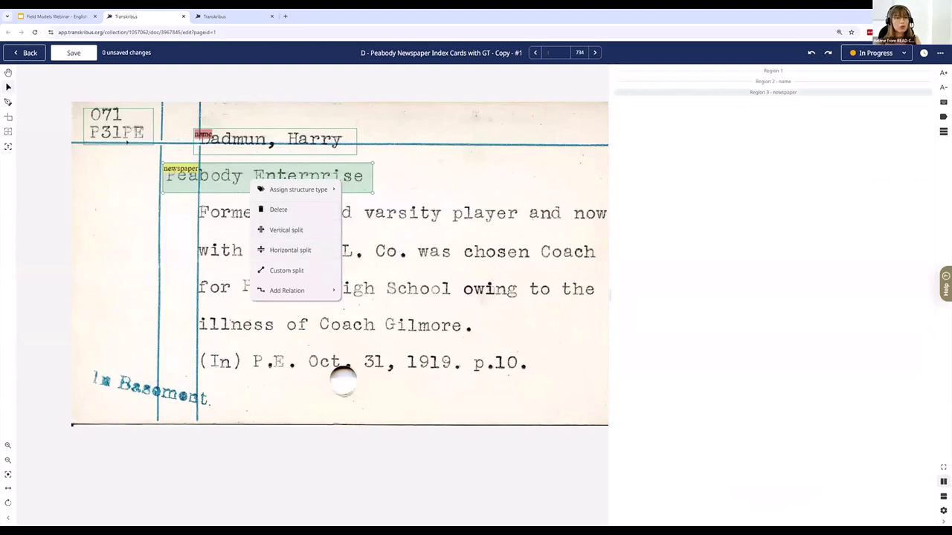
right_click(119, 123)
left_click(148, 134)
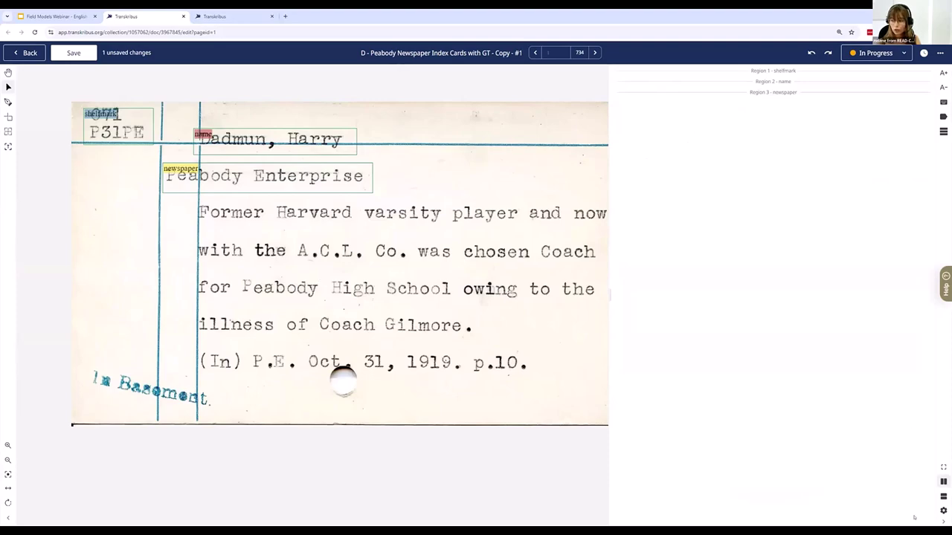
Step: Set the default structure tag for new text regions to details in the tag configuration
left_click(943, 510)
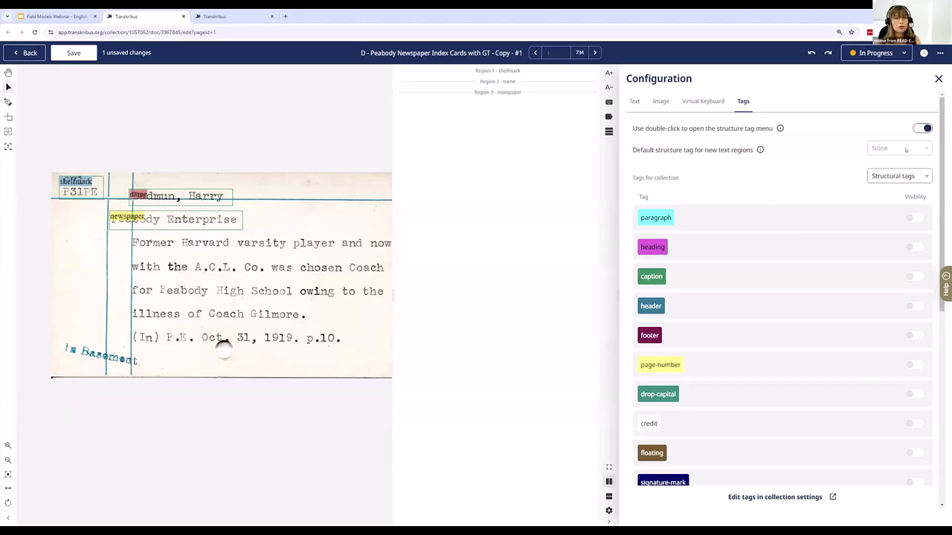
left_click(906, 150)
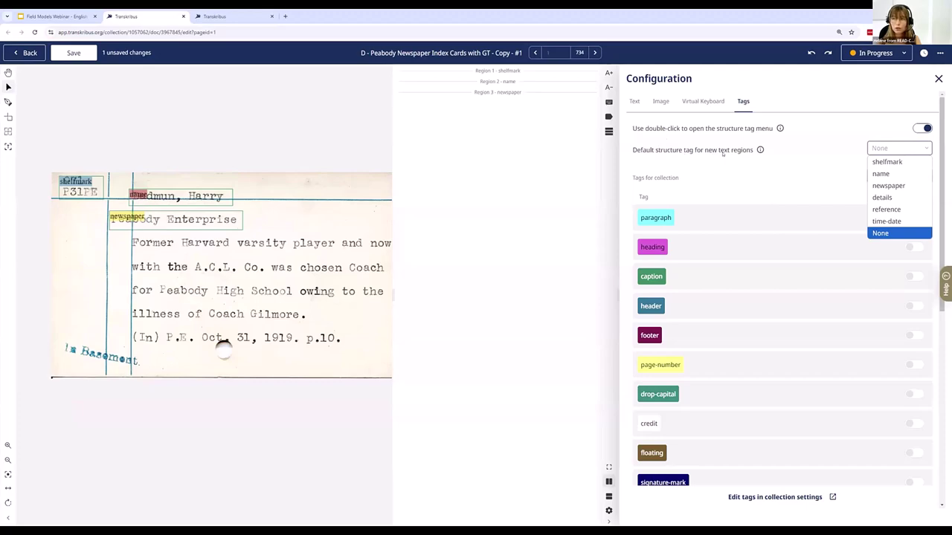
left_click(882, 197)
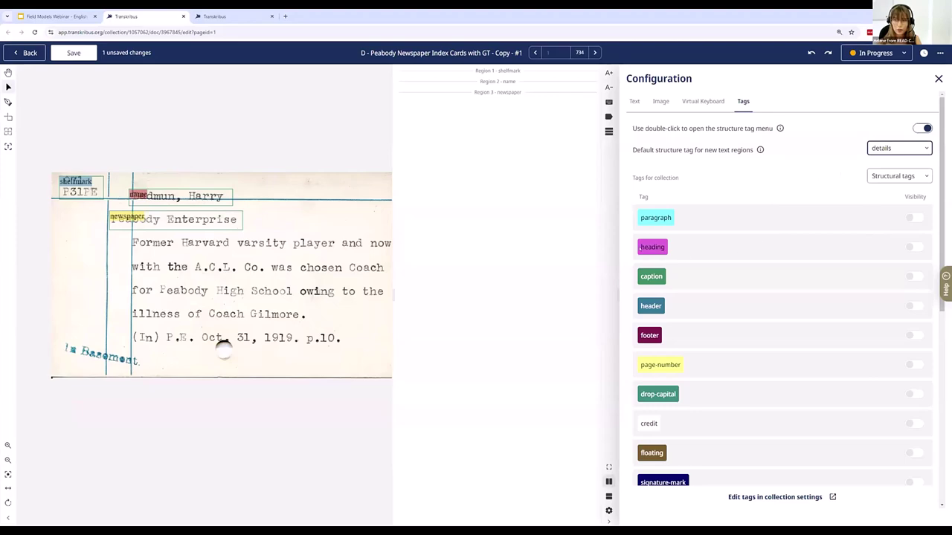
scroll(811, 299, "down", 3)
scroll(810, 298, "up", 3)
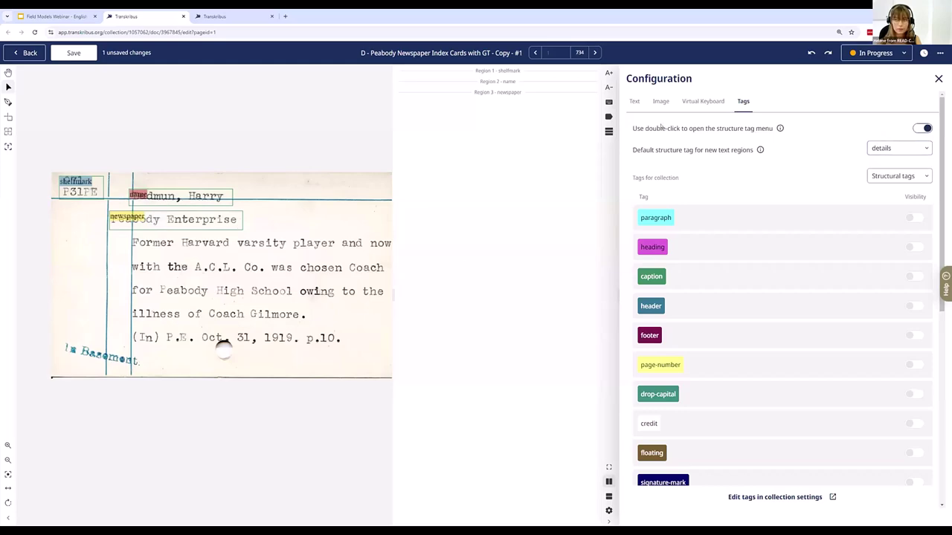
left_click(937, 79)
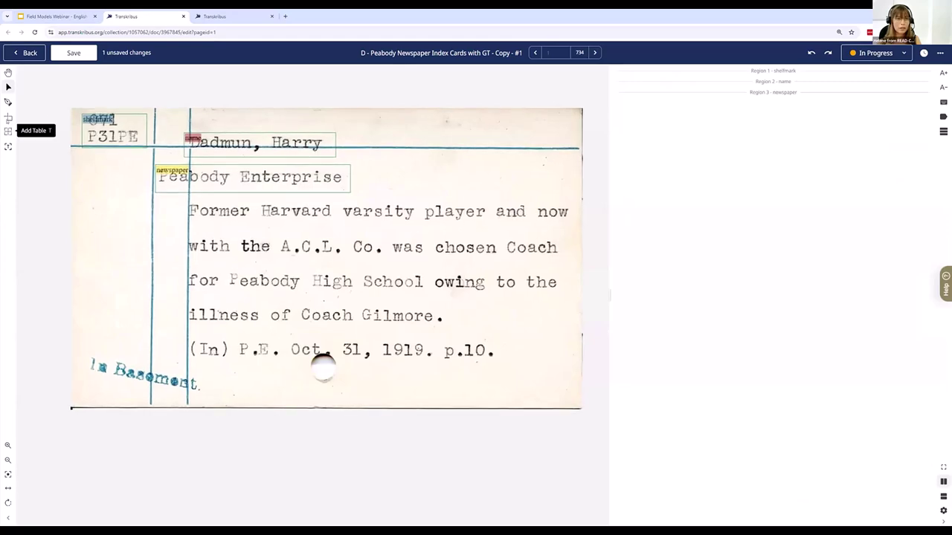
Step: Draw a text region around the four-line description from "Former Harvard varsity player" to "Coach Gilmore"
left_click(8, 117)
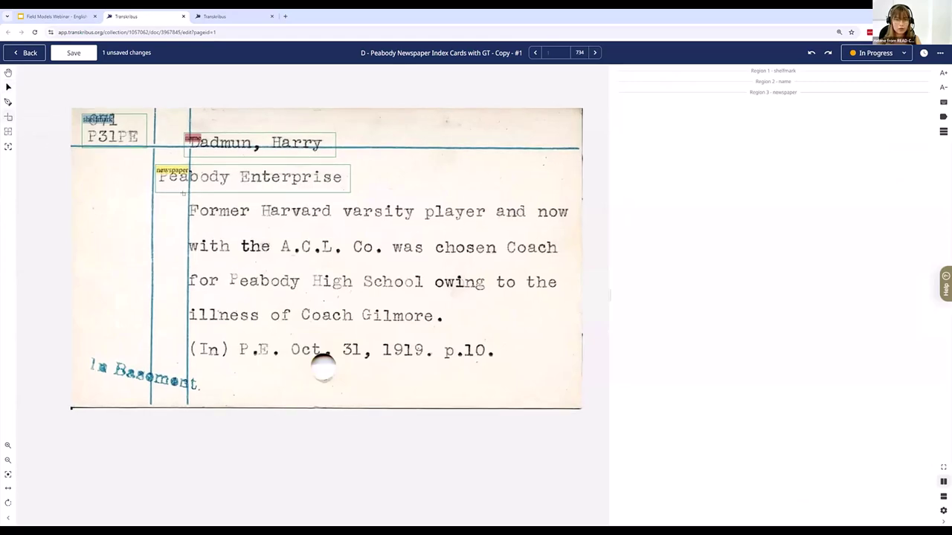
mouse_move(187, 198)
left_mouse_down()
mouse_move(438, 309)
mouse_move(569, 349)
mouse_move(568, 320)
left_mouse_up()
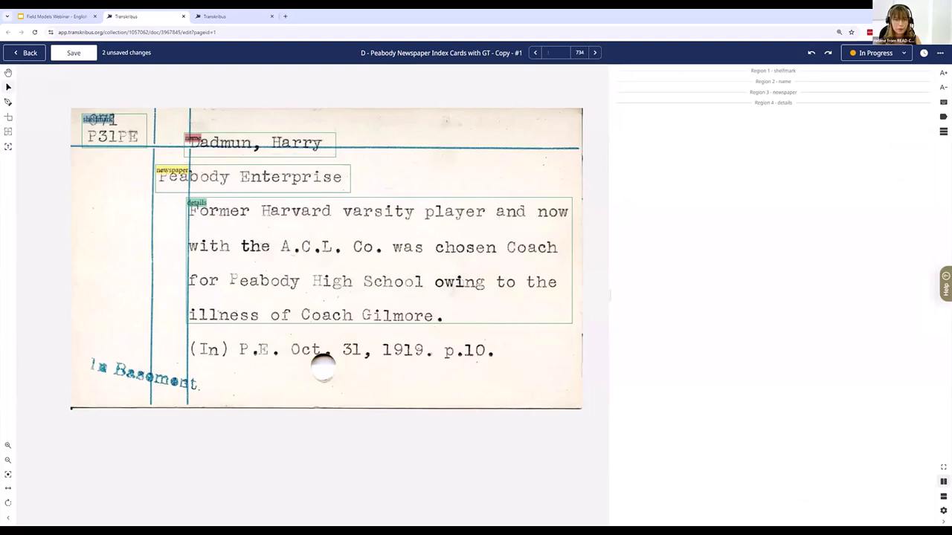
left_click_drag(270, 299, 267, 331)
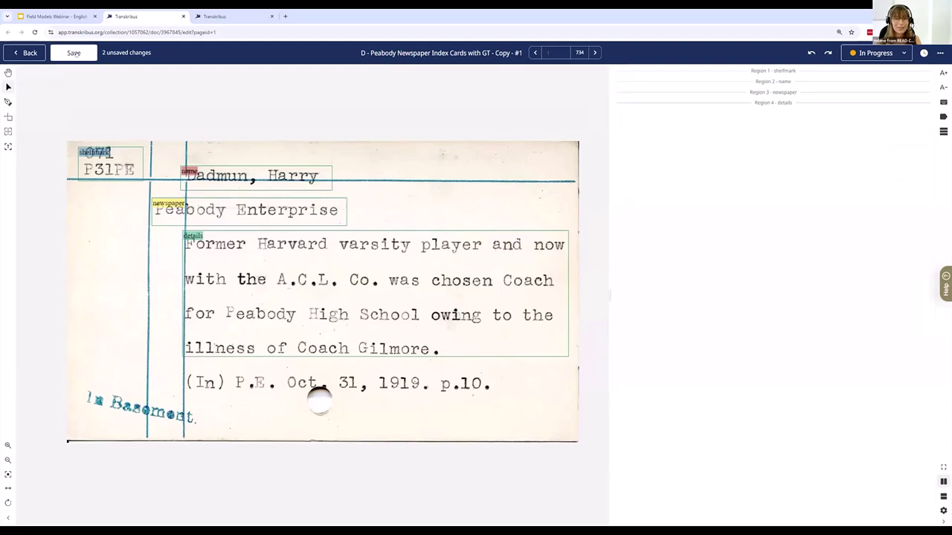
Step: Set the card's page status to Ground Truth and save the page
left_click(895, 55)
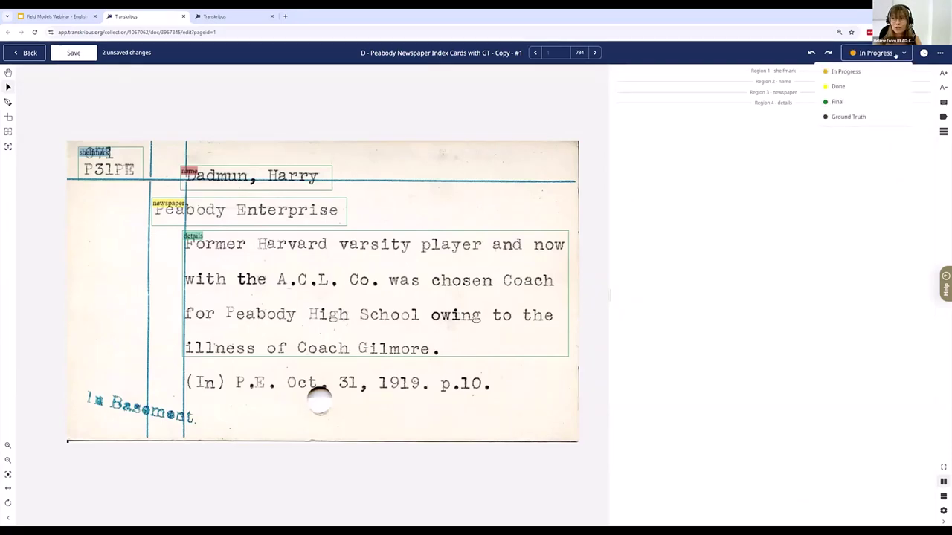
left_click(848, 118)
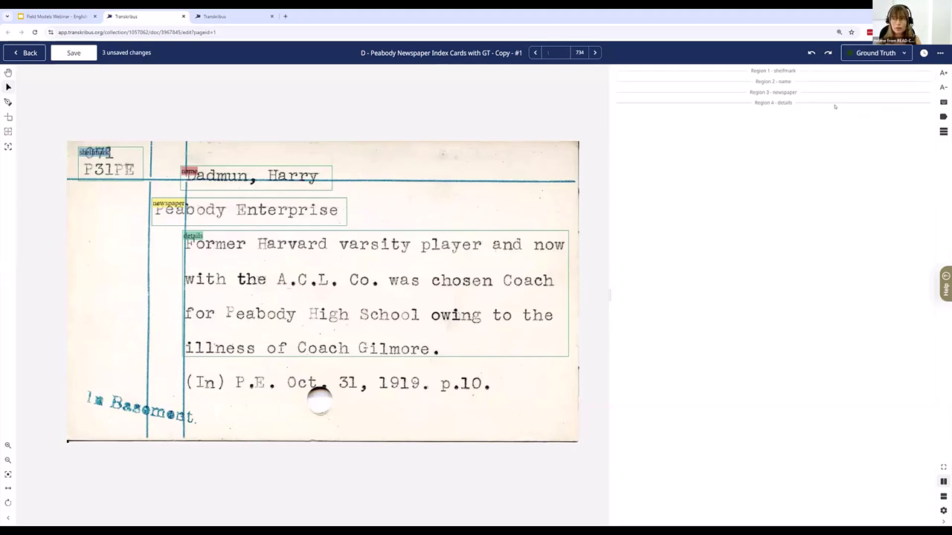
left_click(82, 56)
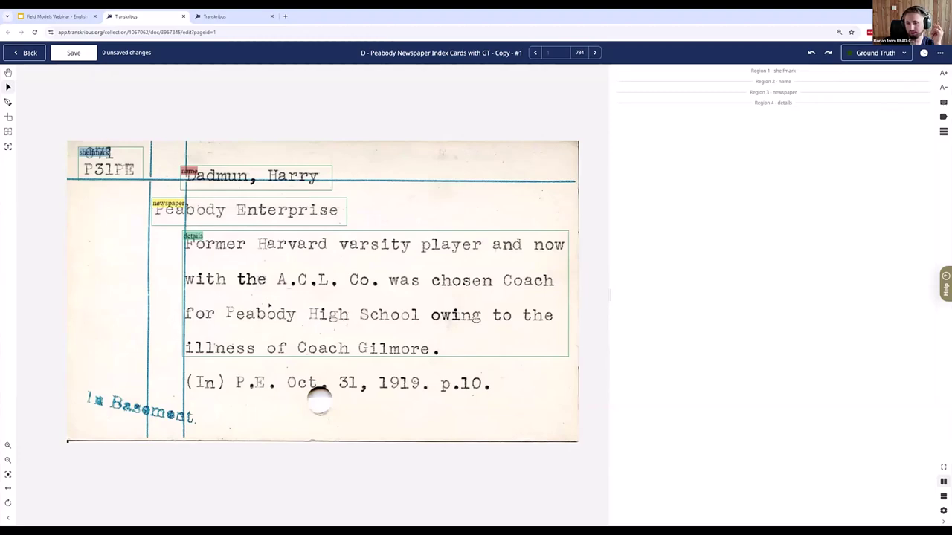
left_click(269, 305)
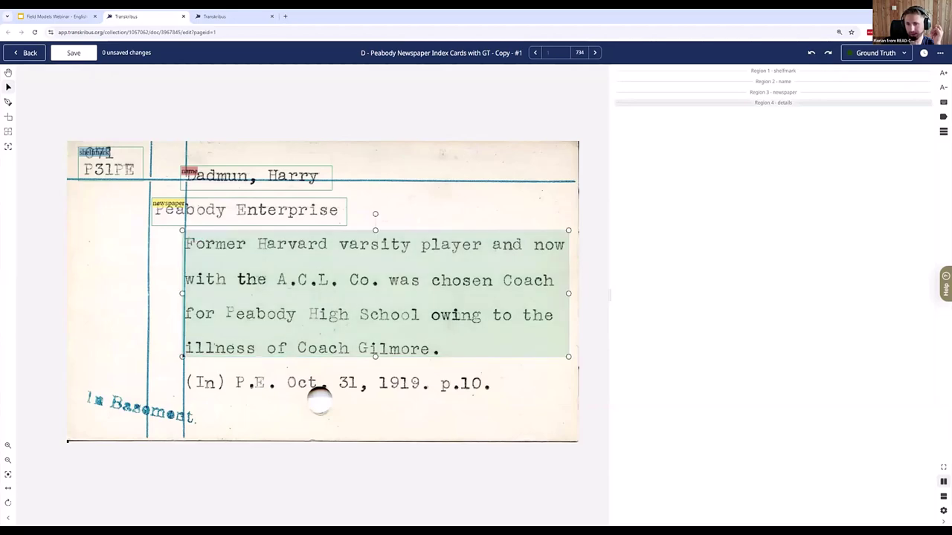
key("Escape")
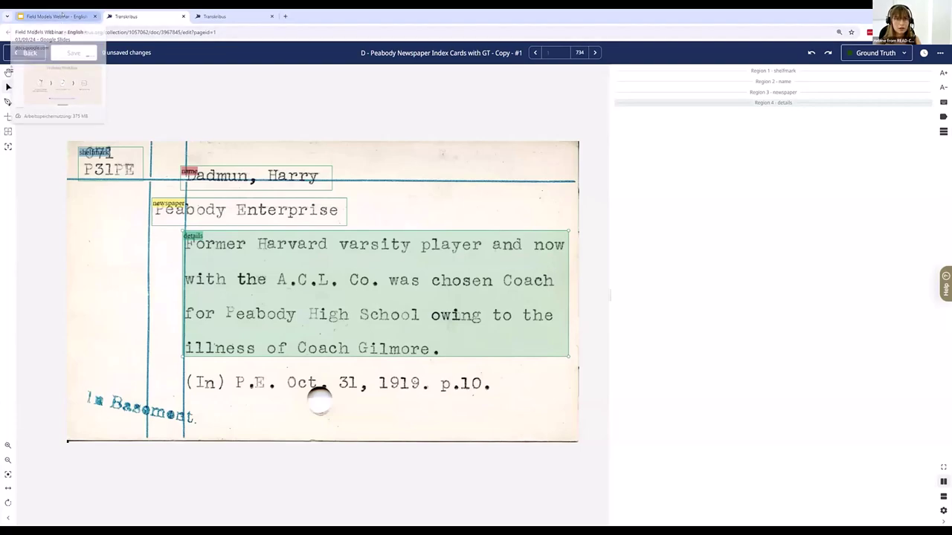
Step: Switch to the Field Models Webinar presentation in Google Slides and start the slideshow from the Training Workflow slide
left_click(58, 15)
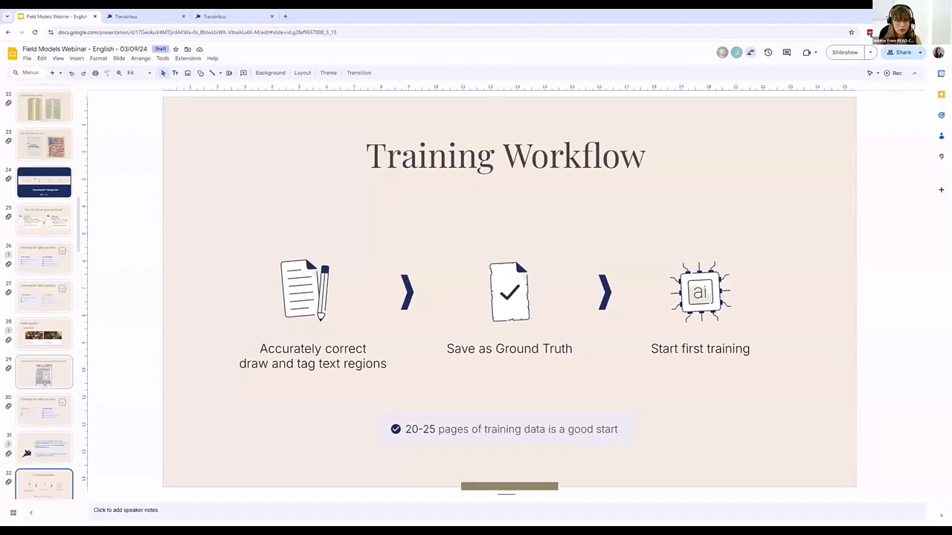
scroll(39, 388, "down", 2)
scroll(39, 388, "down", 1)
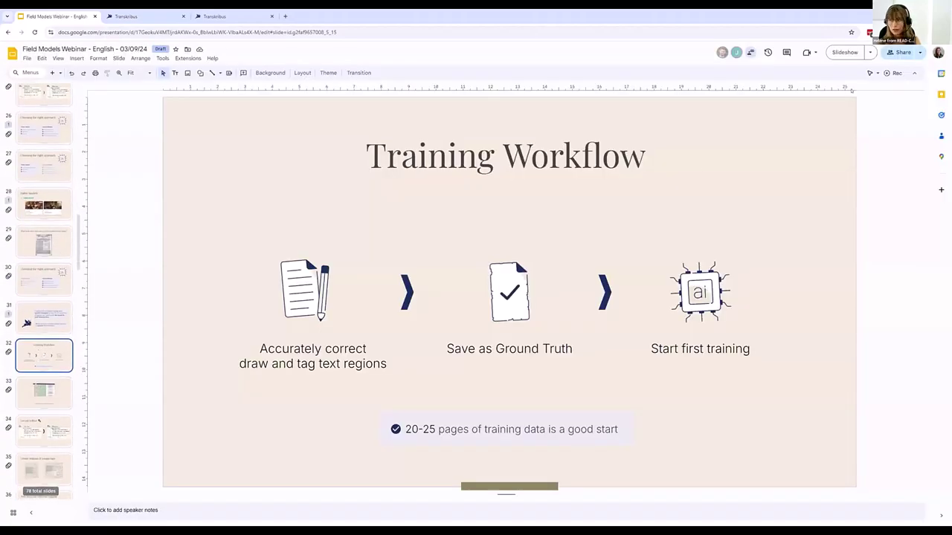
left_click(841, 53)
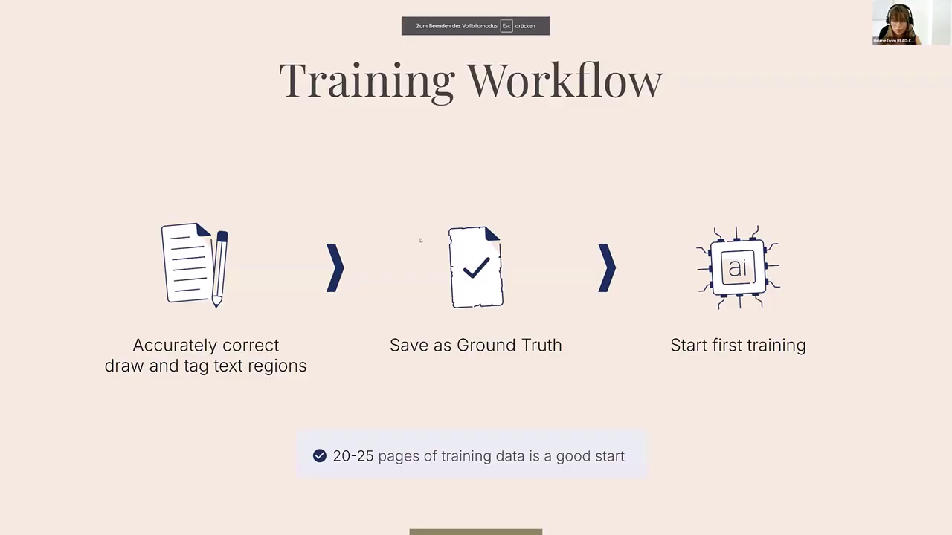
Step: Advance the slideshow through the layout editor and tagging slides to the Training a Field Model slide
key("Right")
key("Right")
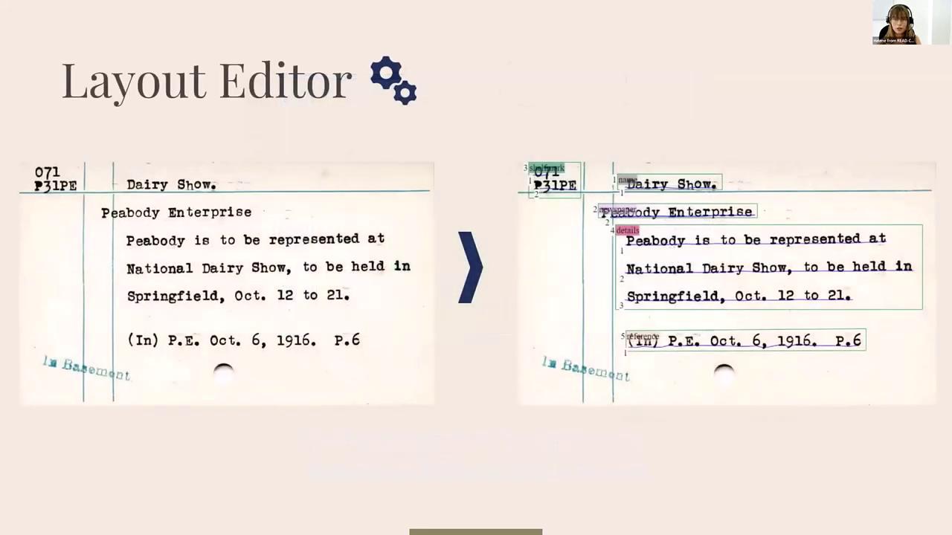
key("Right")
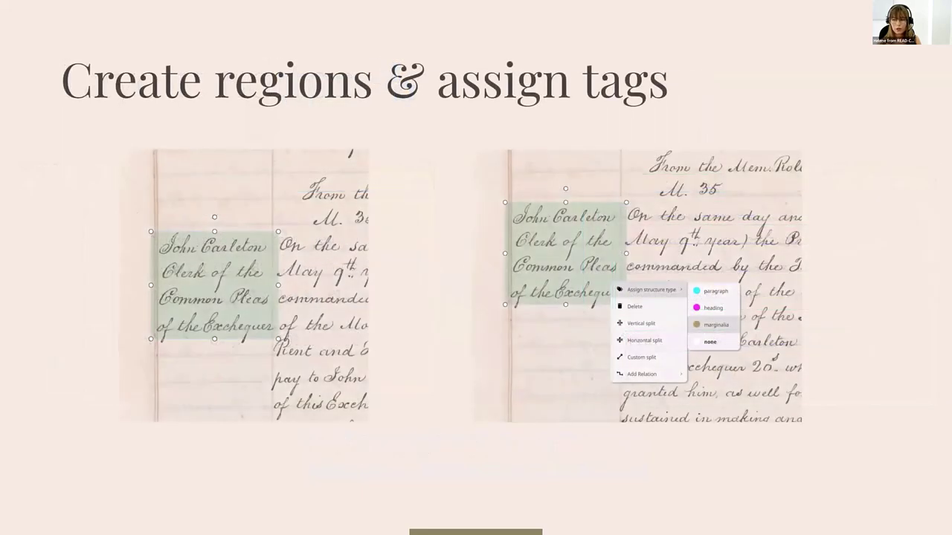
key("Right")
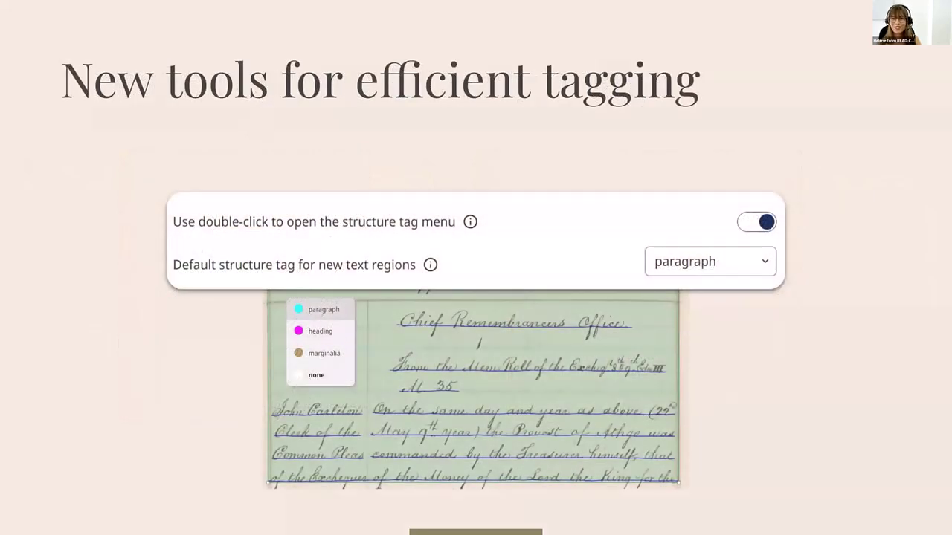
key("Right")
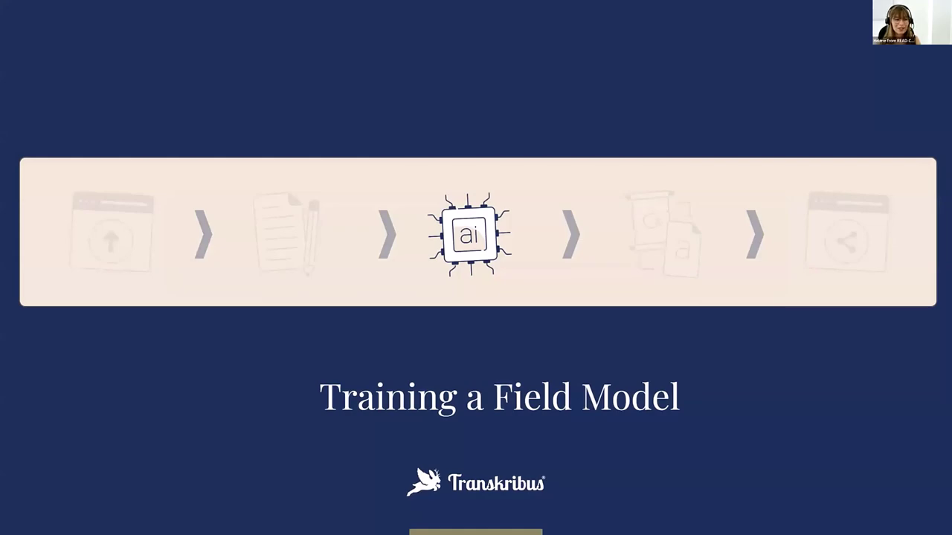
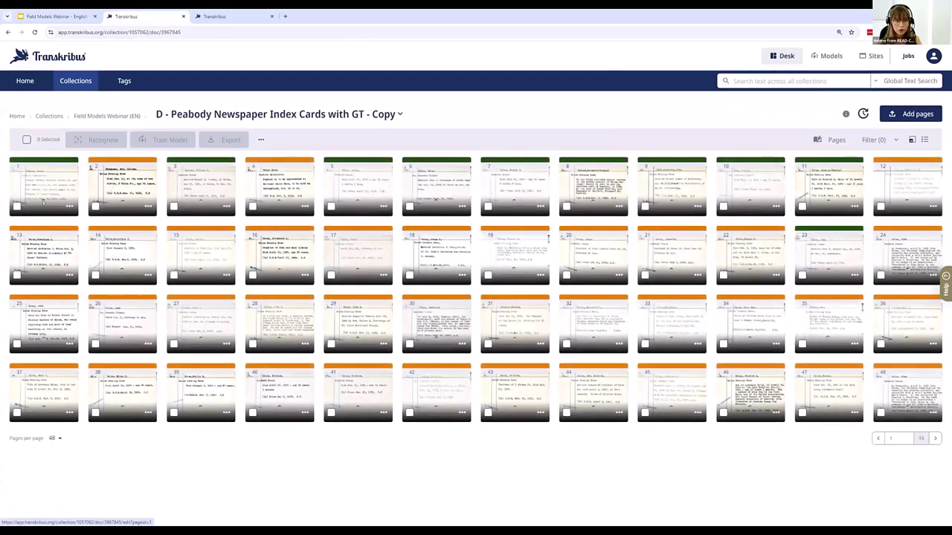
Step: Select pages 1 to 52 of the Peabody Newspaper Index Cards document and set up a Field Model training with them
left_click(17, 206)
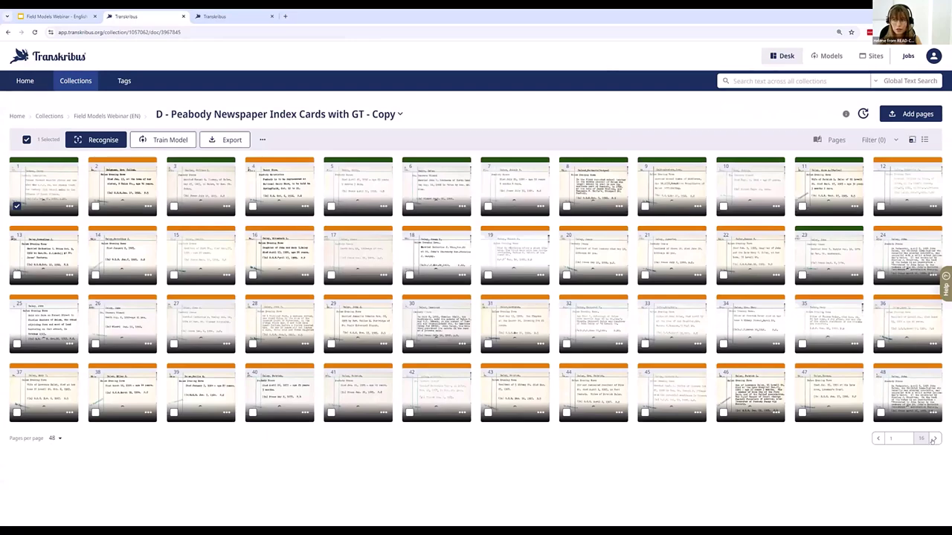
left_click(934, 439)
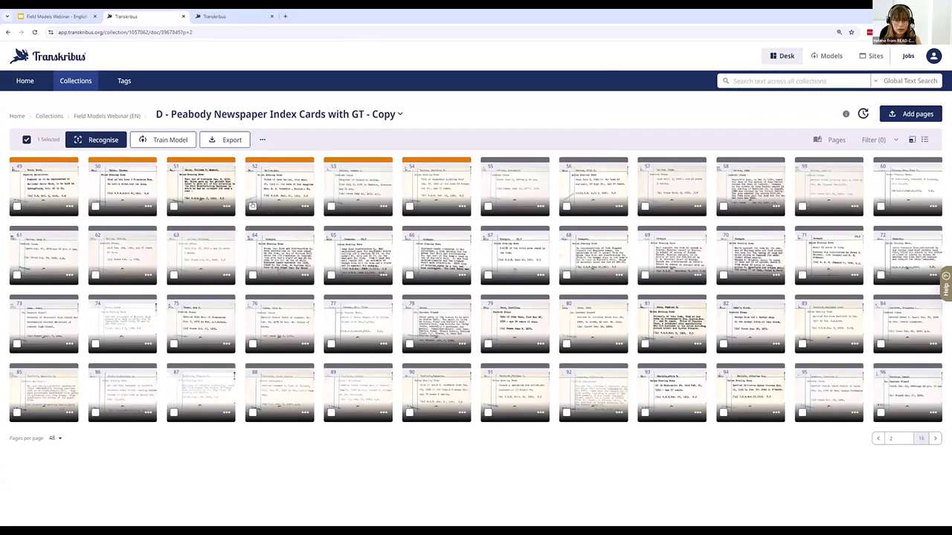
left_click(252, 206, "shift")
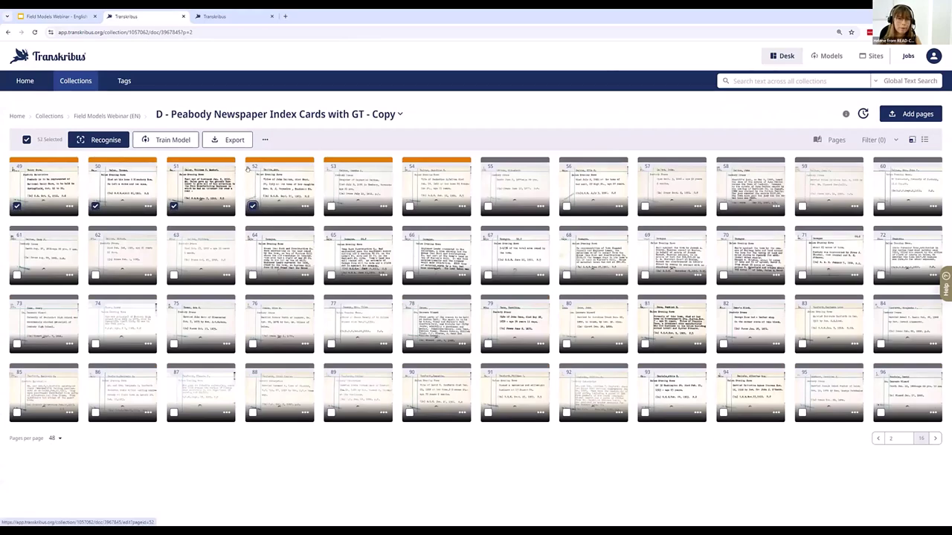
left_click(158, 141)
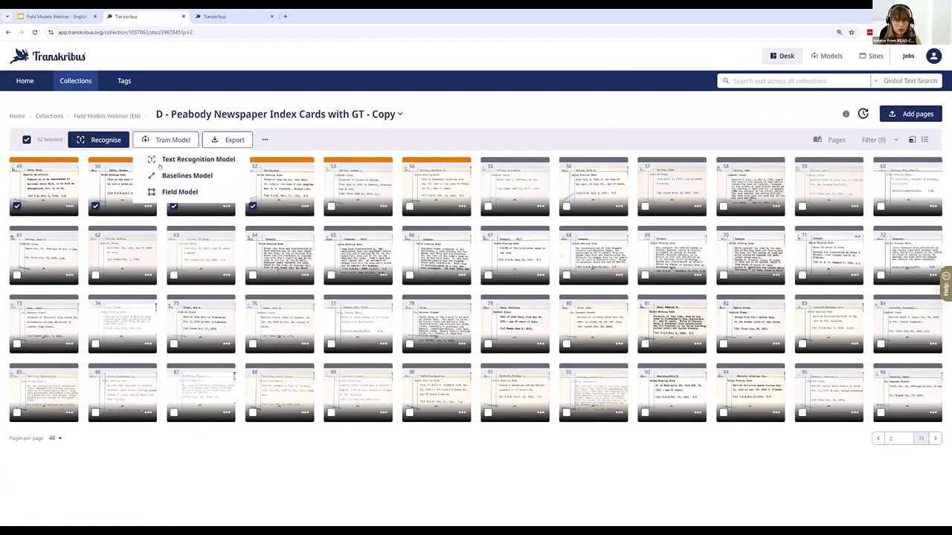
left_click(171, 192)
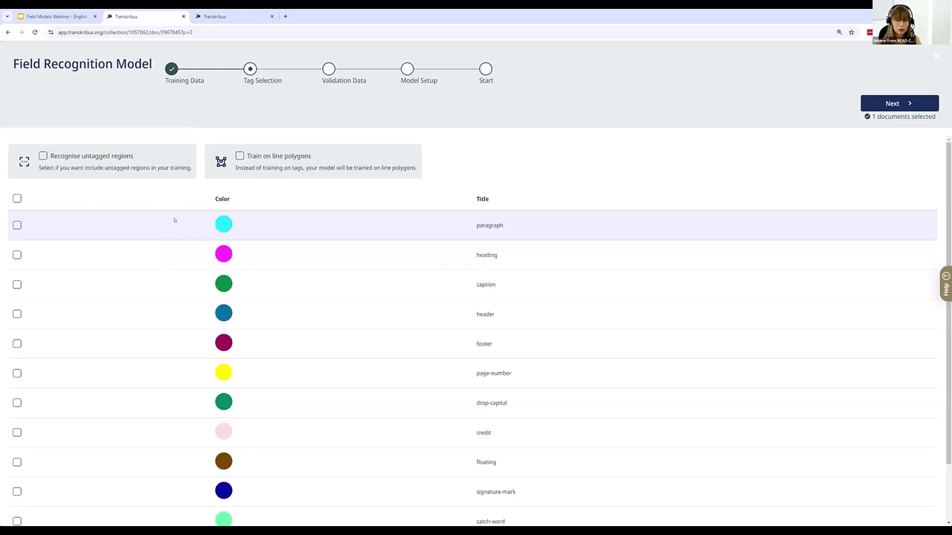
Step: Choose the reference, details, newspaper, name and shelfmark tags for the training and continue to the validation data
scroll(174, 220, "down", 2)
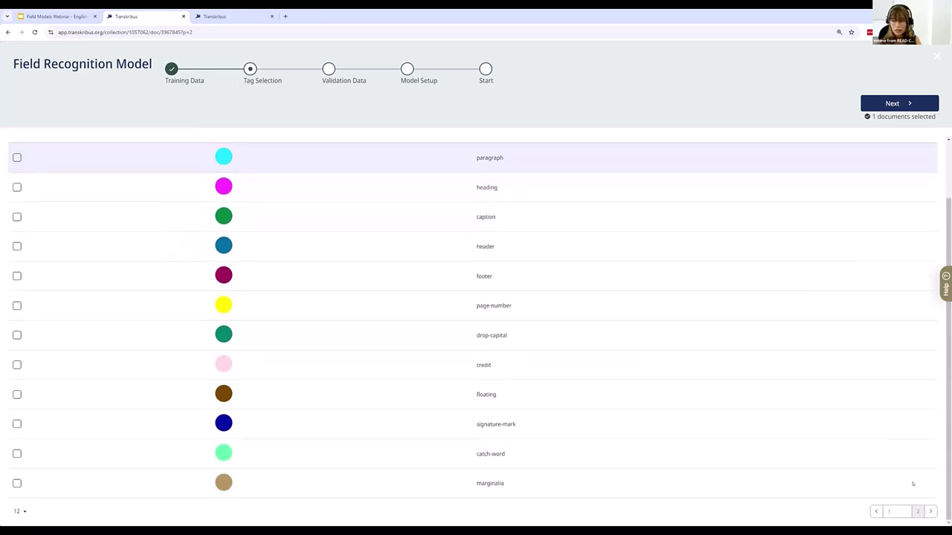
left_click(928, 511)
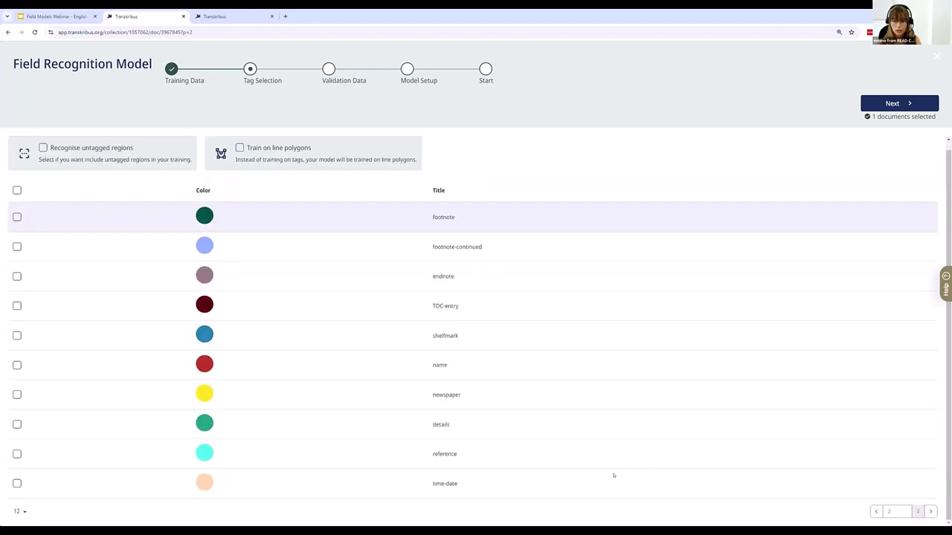
left_click(16, 454)
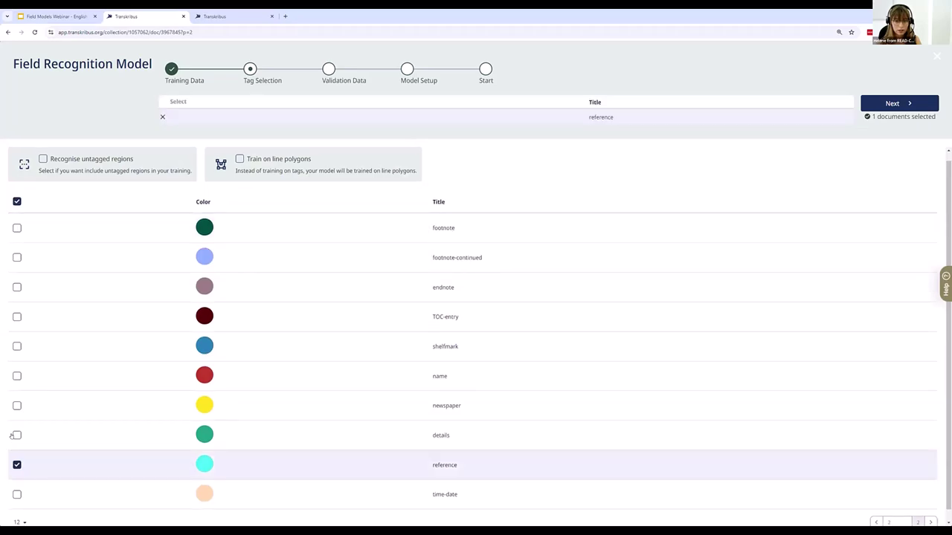
left_click(15, 434)
left_click(17, 422)
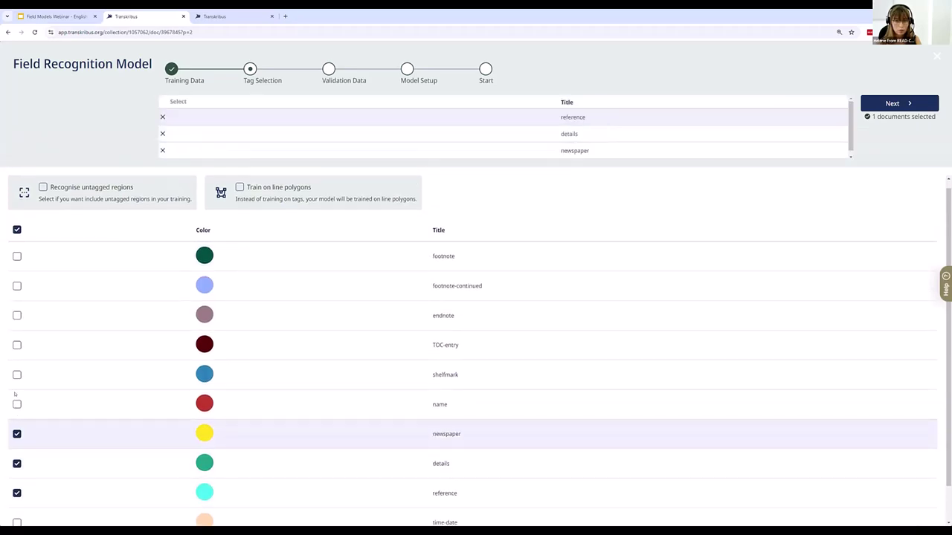
left_click(16, 405)
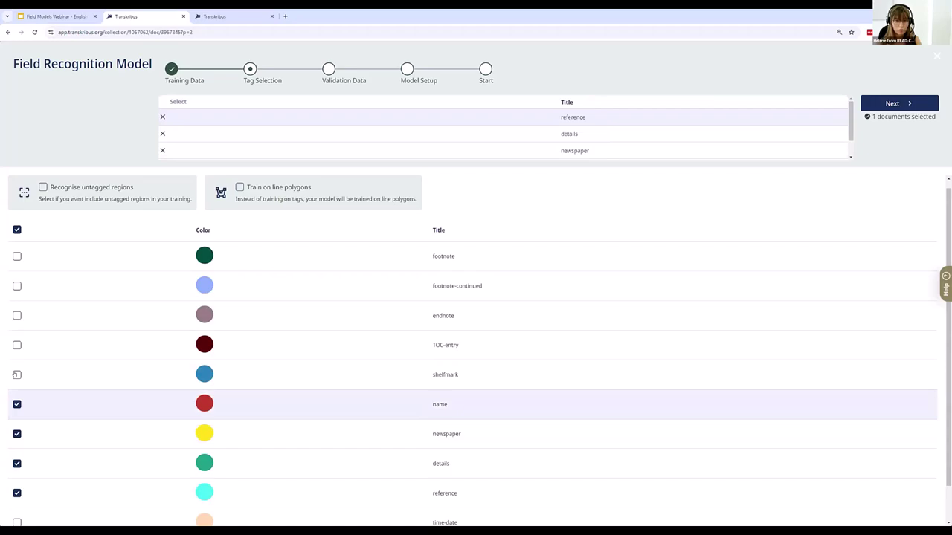
left_click(17, 374)
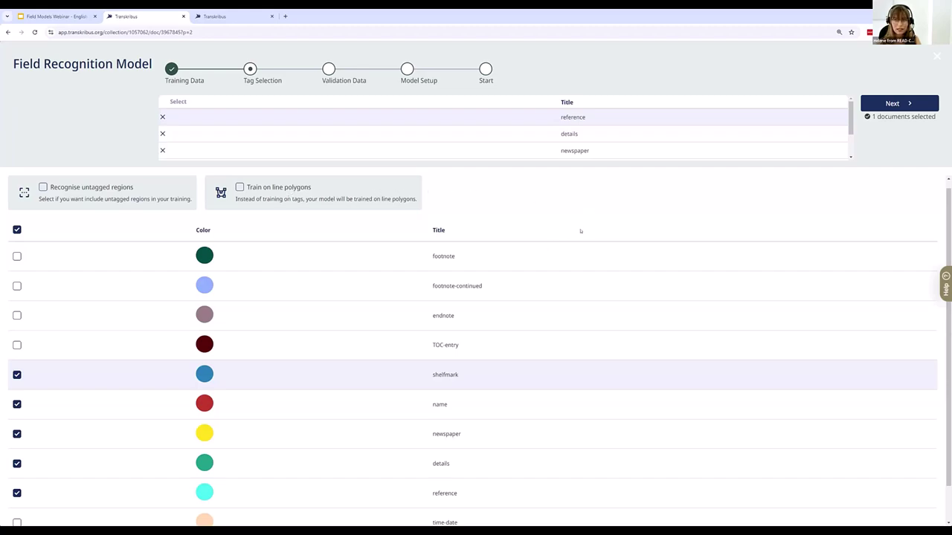
scroll(566, 138, "down", 1)
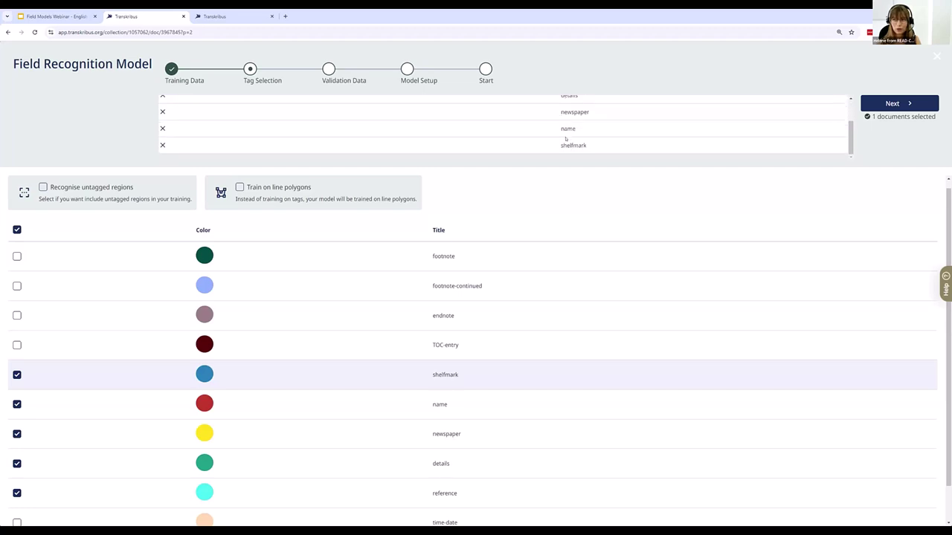
scroll(566, 137, "up", 1)
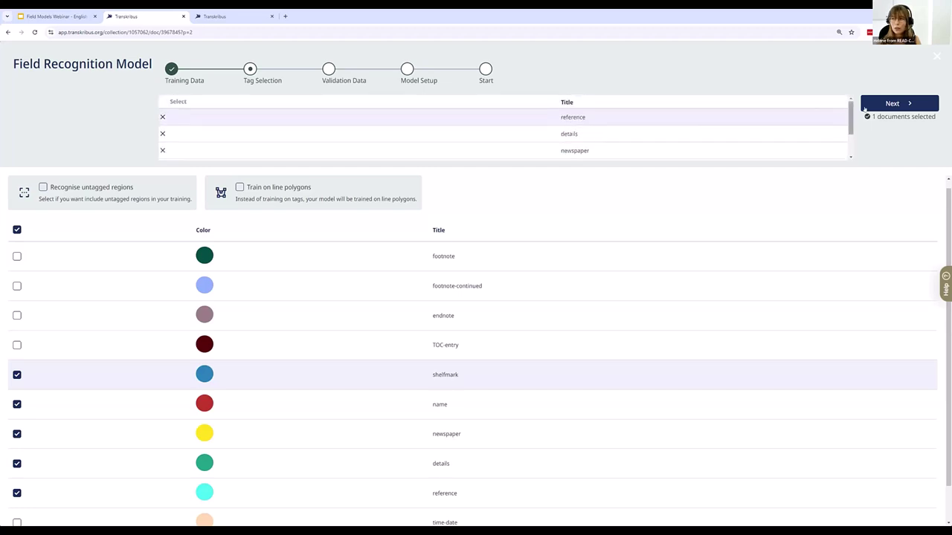
left_click(872, 106)
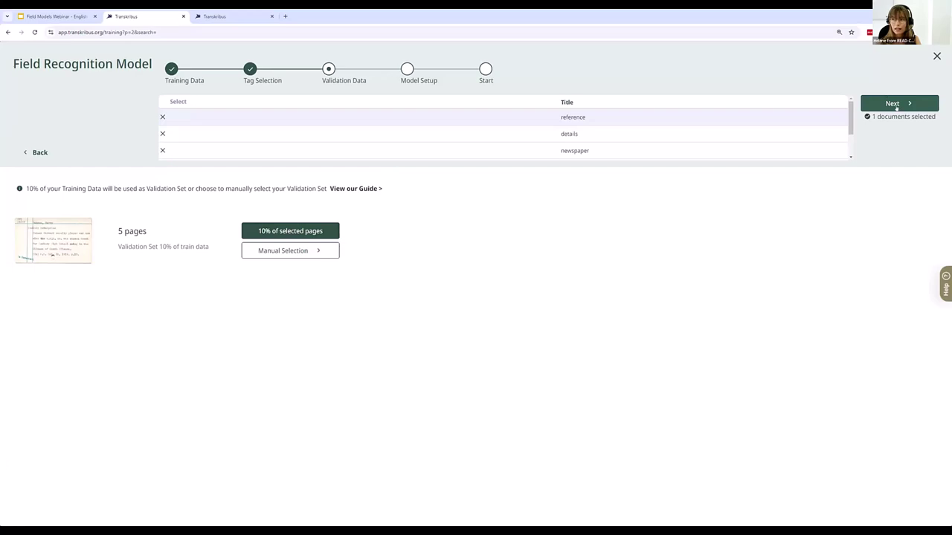
Step: Accept 10% of the selected pages as validation set and name the model Index Card Model 2
left_click(896, 105)
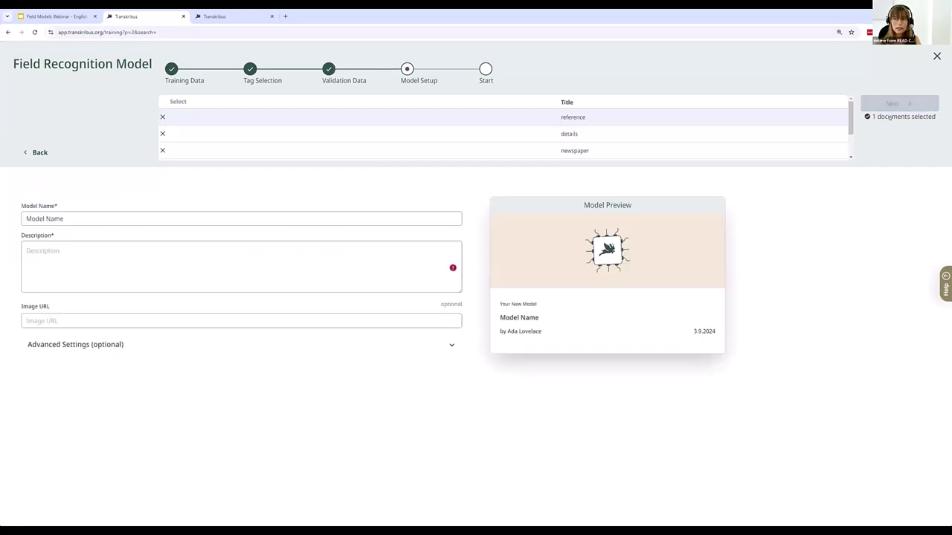
triple_click(97, 217)
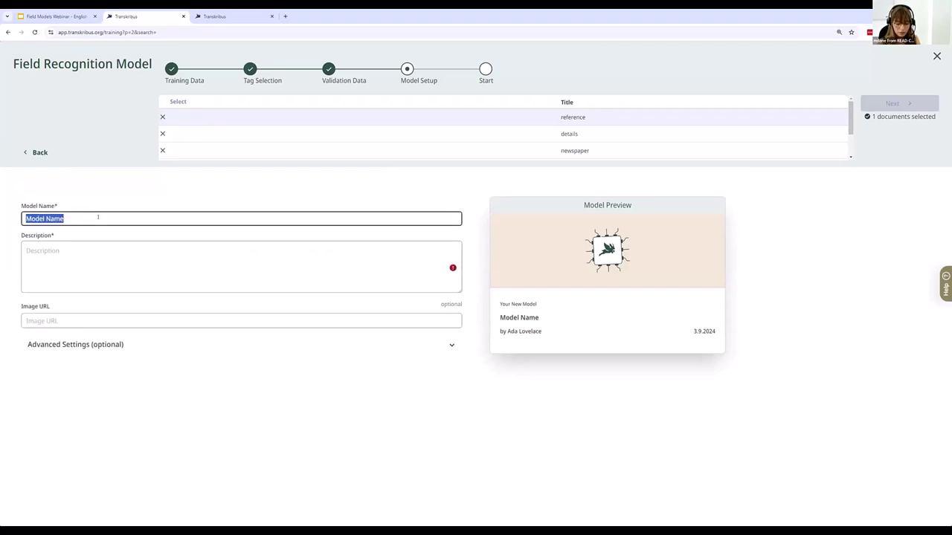
type("Inde")
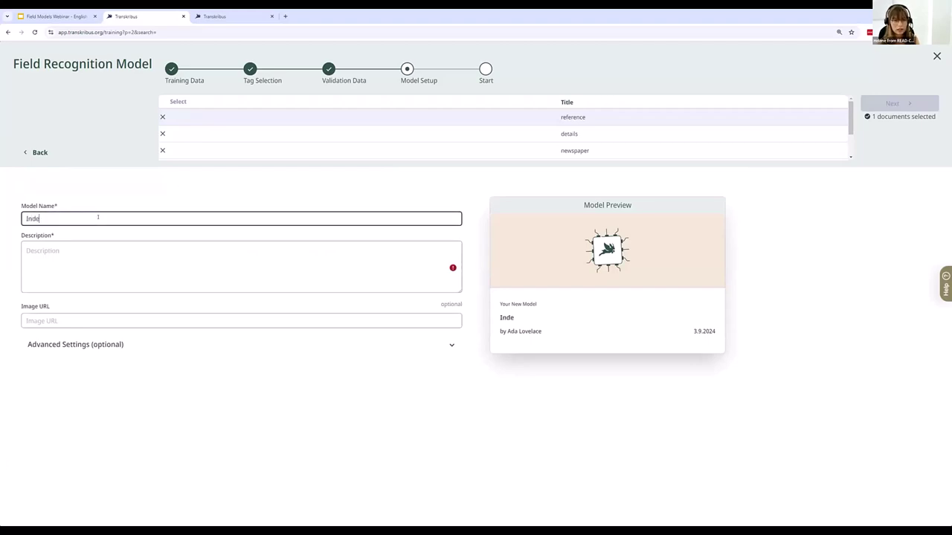
type("x Card ")
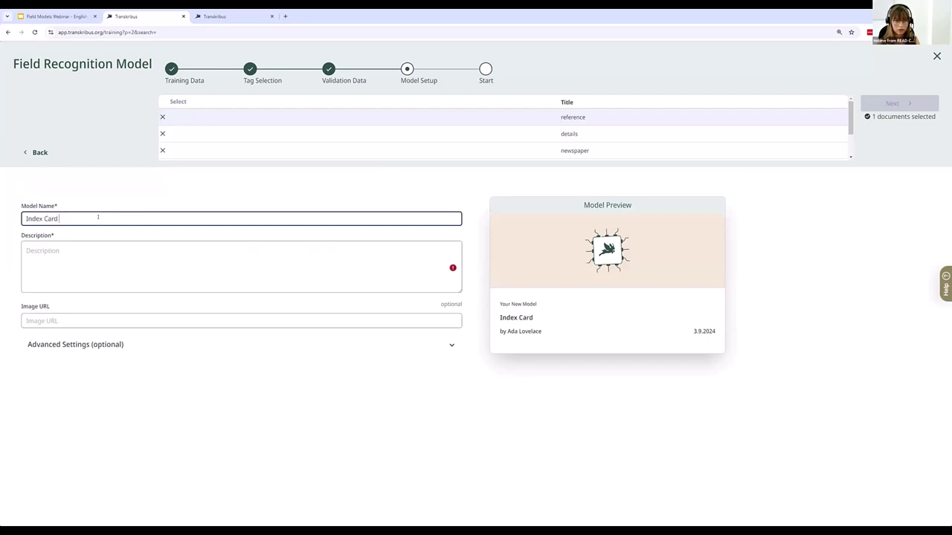
type("Model")
type("s")
key("BackSpace")
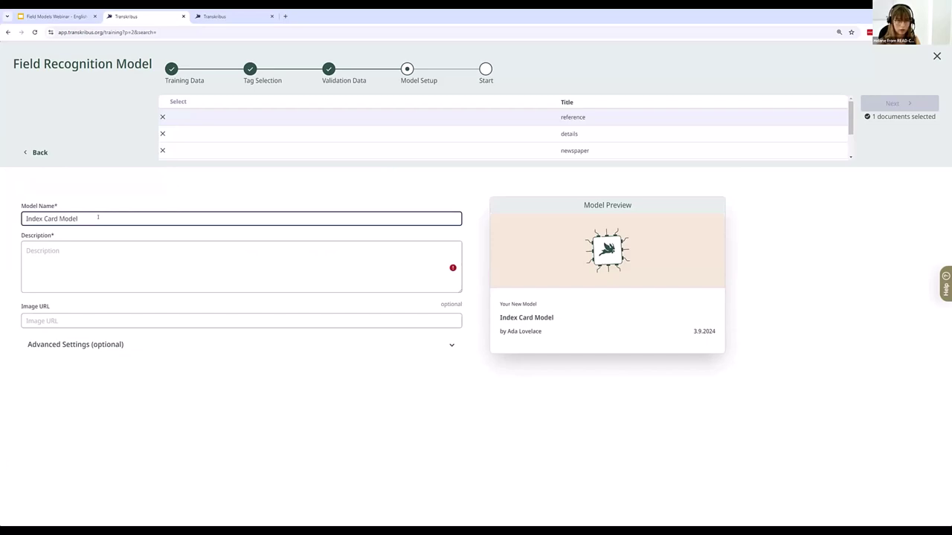
type("2")
Step: Describe the model as "Index Card Model for Webinar" and proceed to the training summary
left_click(92, 262)
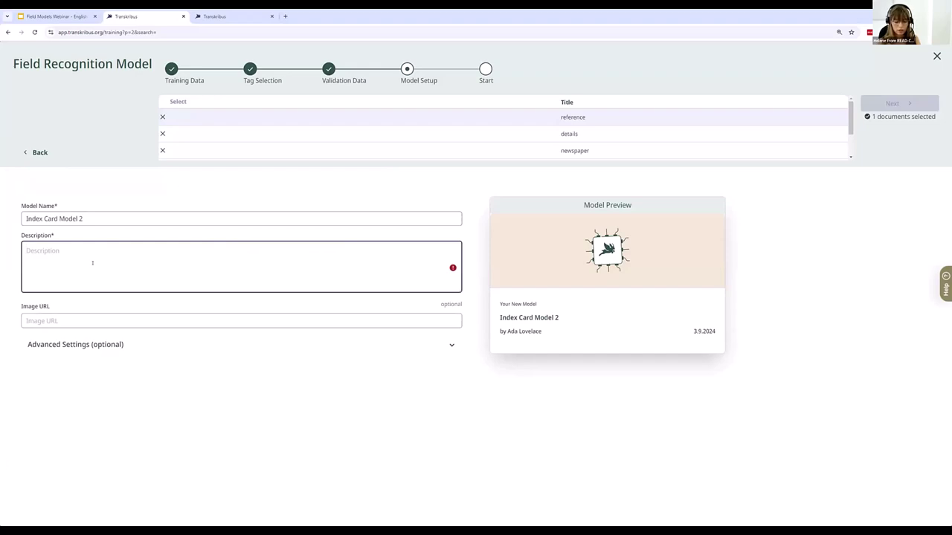
type("Index Card Model")
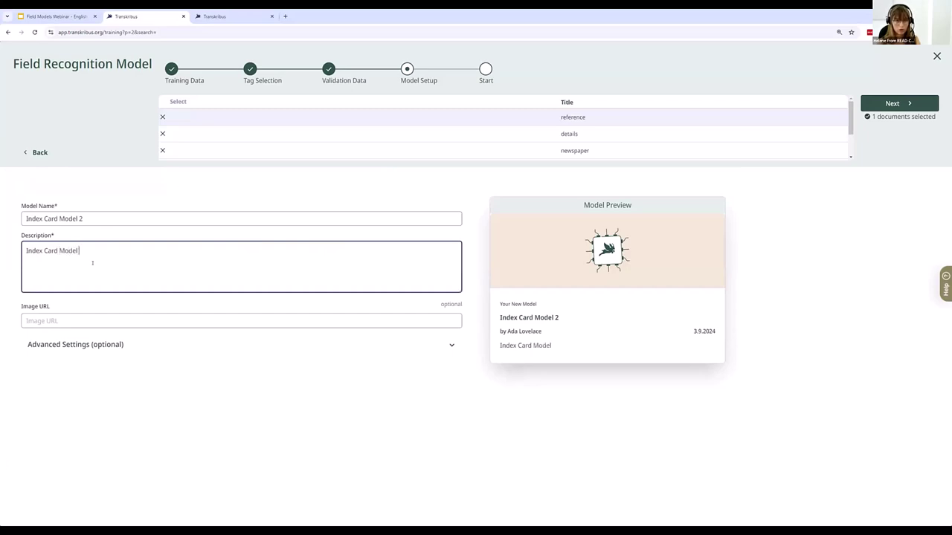
type(" for Webinar")
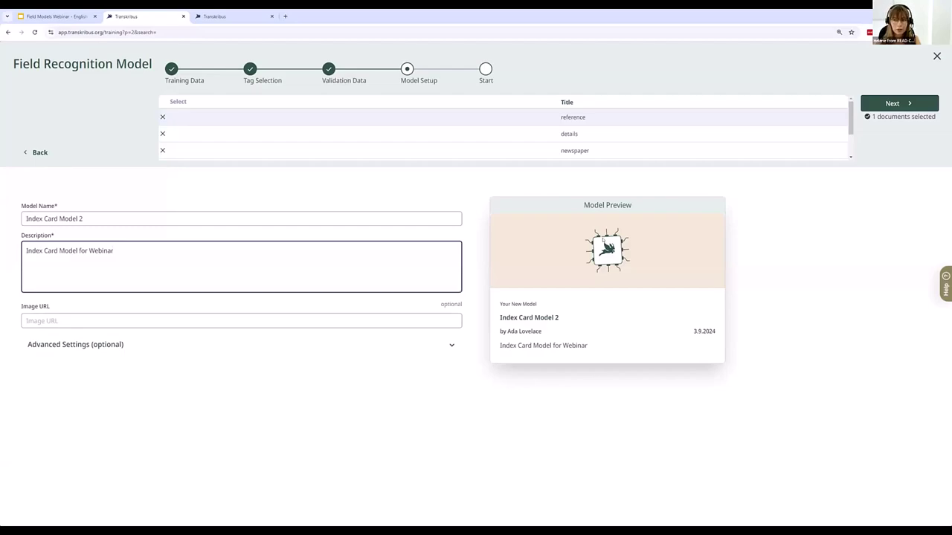
left_click(407, 318)
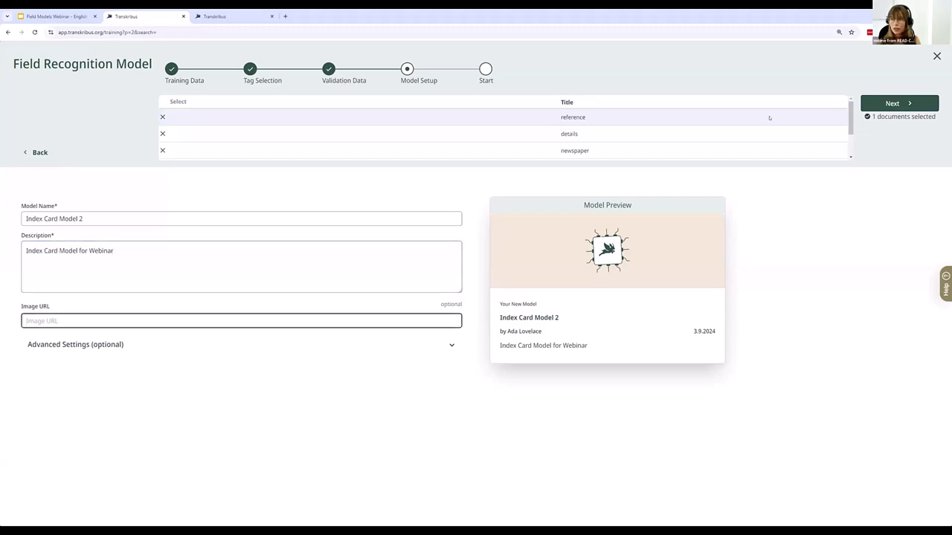
left_click(871, 108)
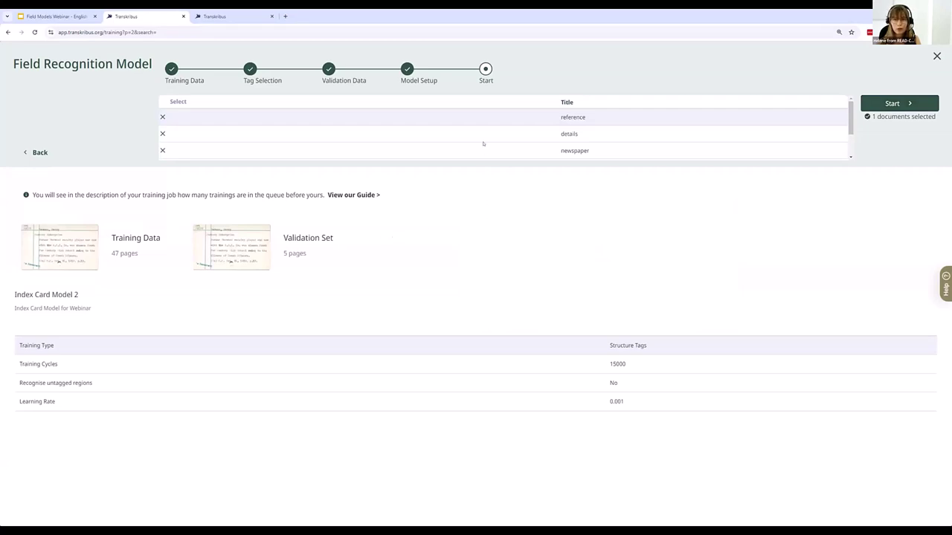
Step: Review the training summary, start the field model training and close the server jobs list
scroll(482, 143, "down", 3)
scroll(483, 144, "up", 3)
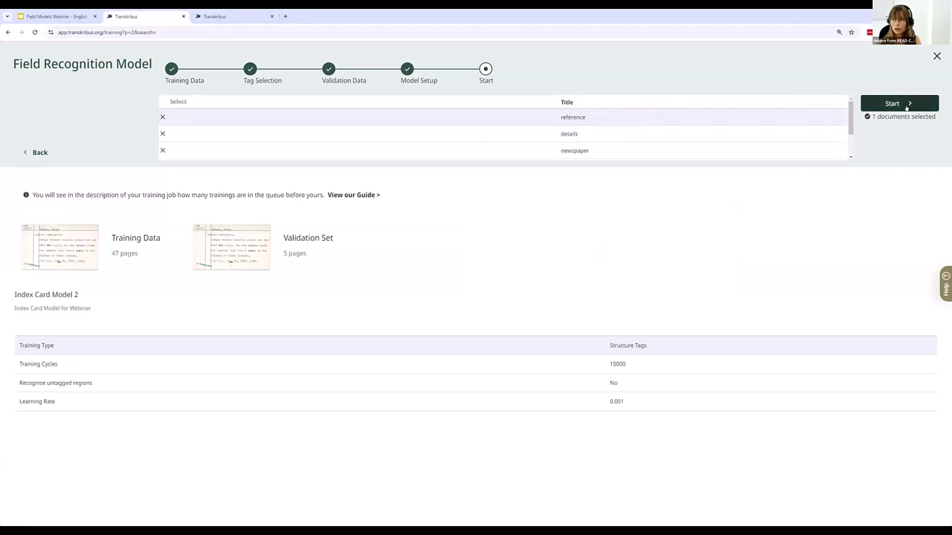
left_click(906, 107)
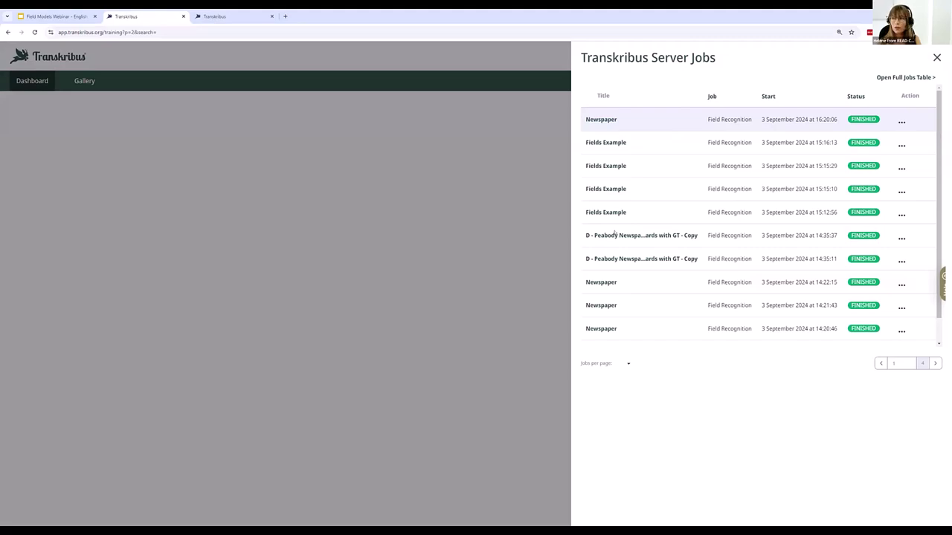
left_click(936, 57)
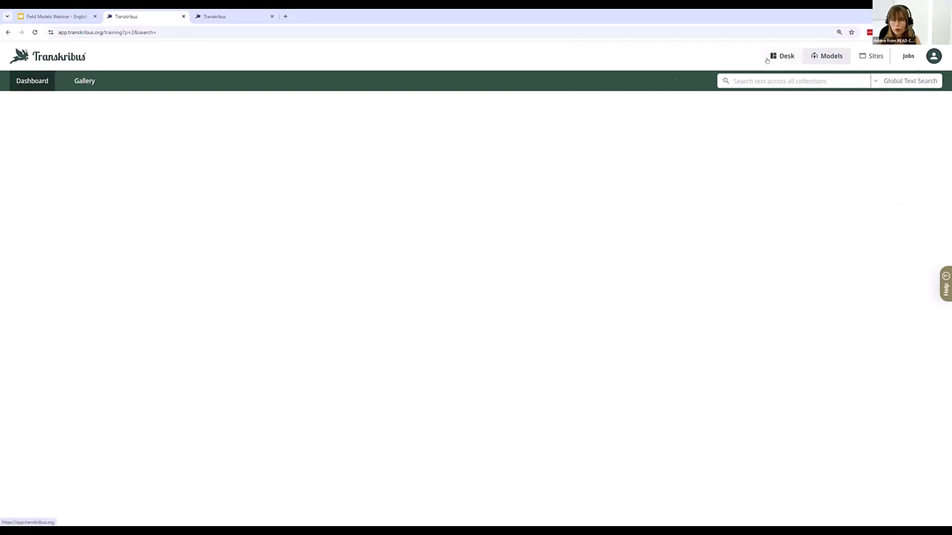
Step: Show the private field models in the Transkribus Models Gallery
left_click(85, 80)
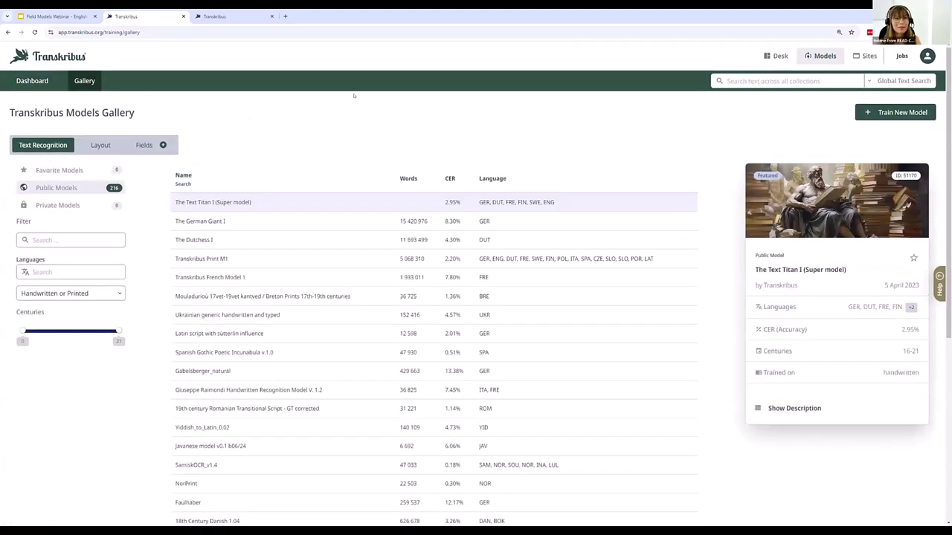
left_click(144, 145)
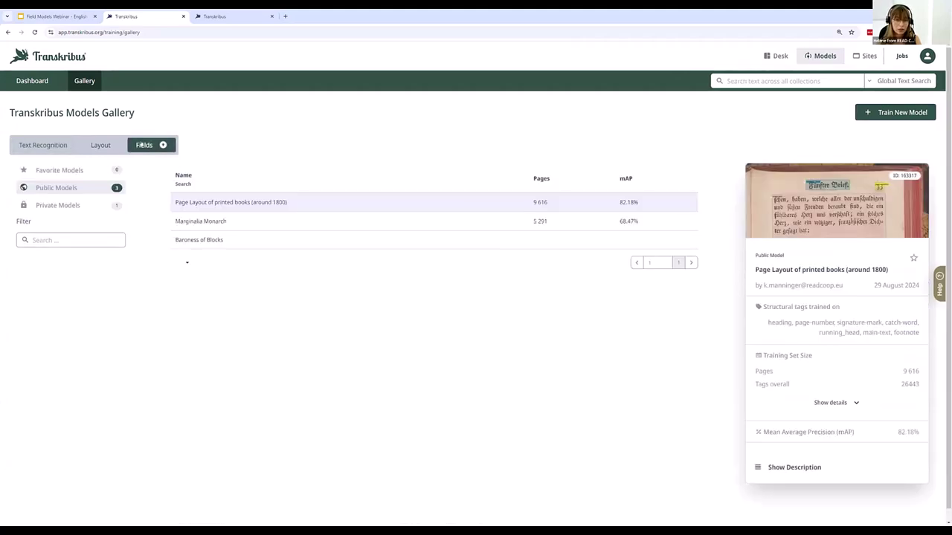
left_click(88, 206)
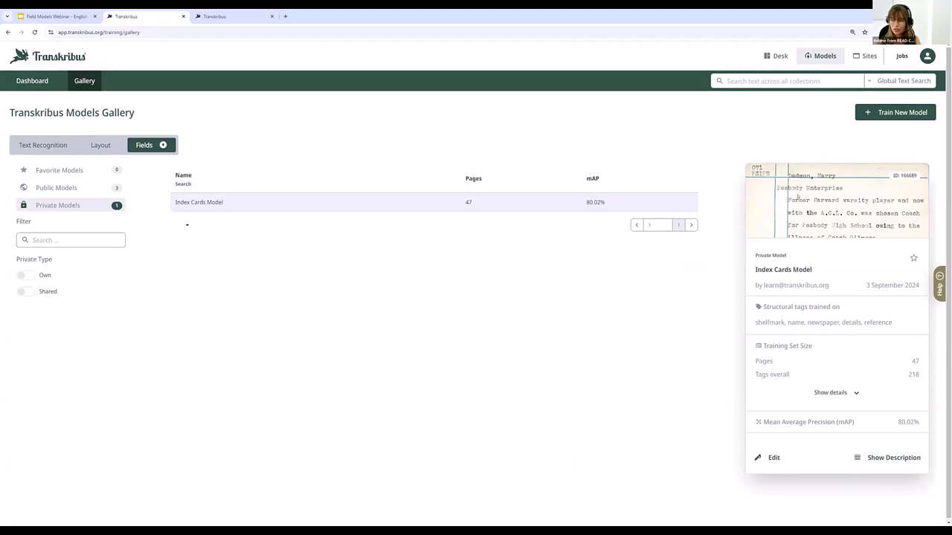
Step: Examine the Index Cards Model's training set details per structural tag and its mean average precision
left_click(830, 392)
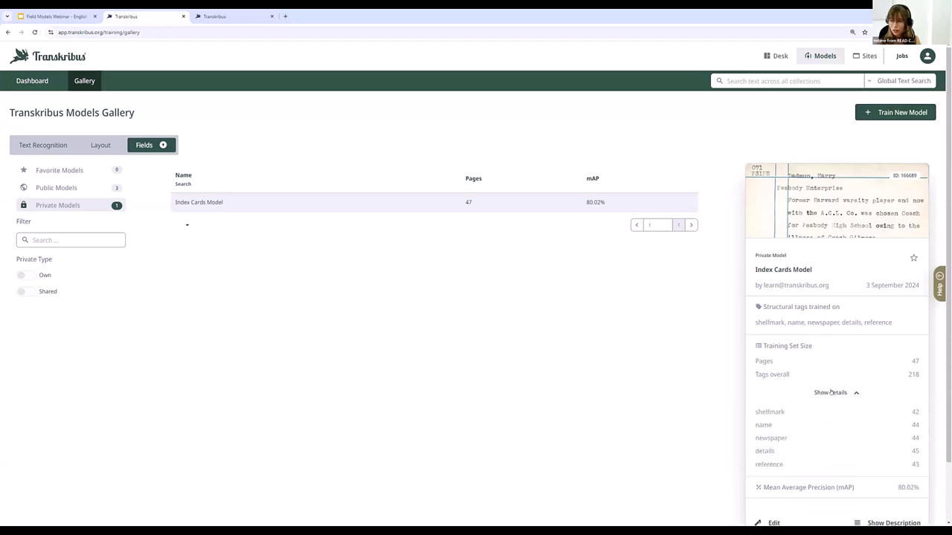
scroll(830, 392, "down", 1)
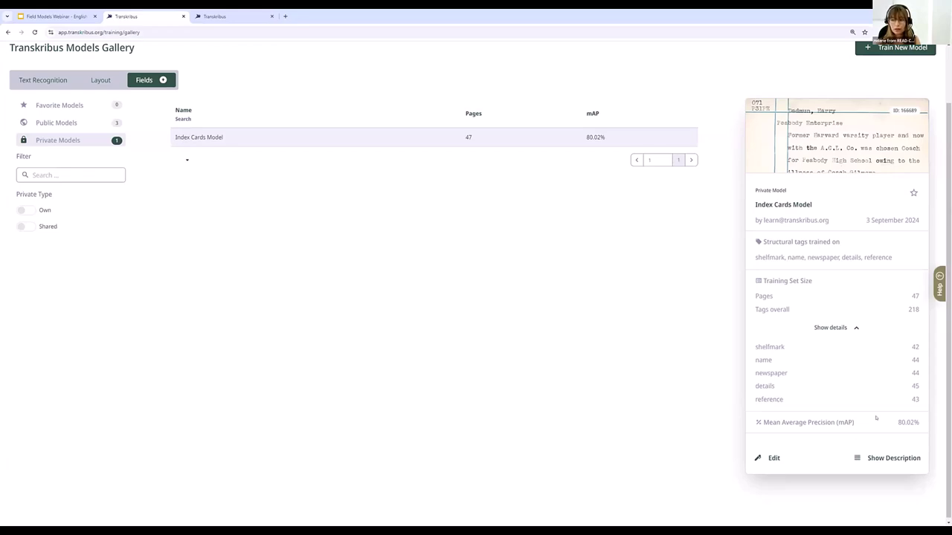
left_click_drag(896, 422, 923, 423)
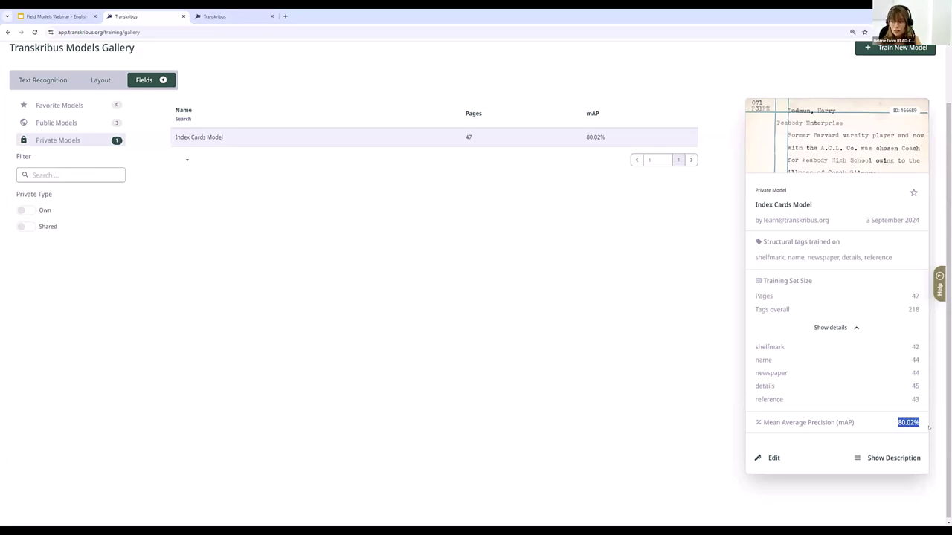
left_click_drag(922, 424, 890, 423)
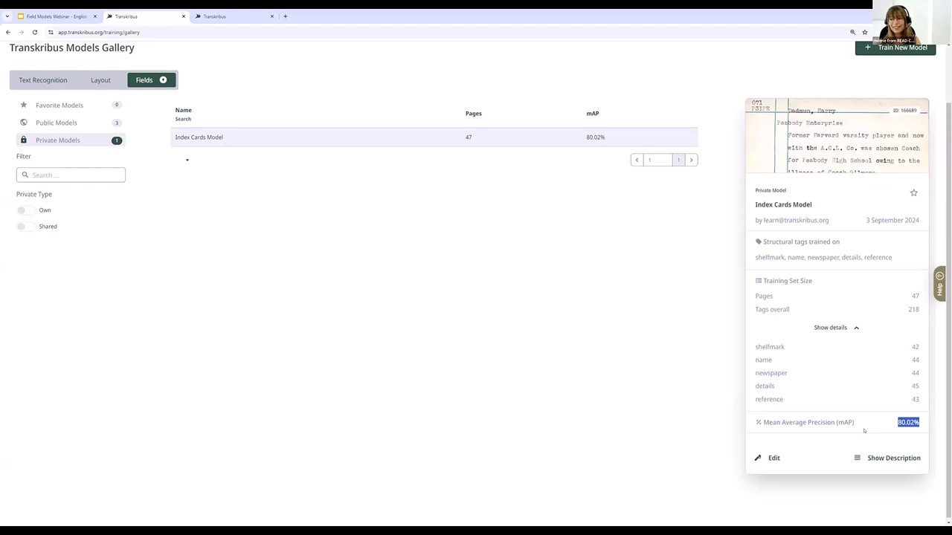
left_click(883, 427)
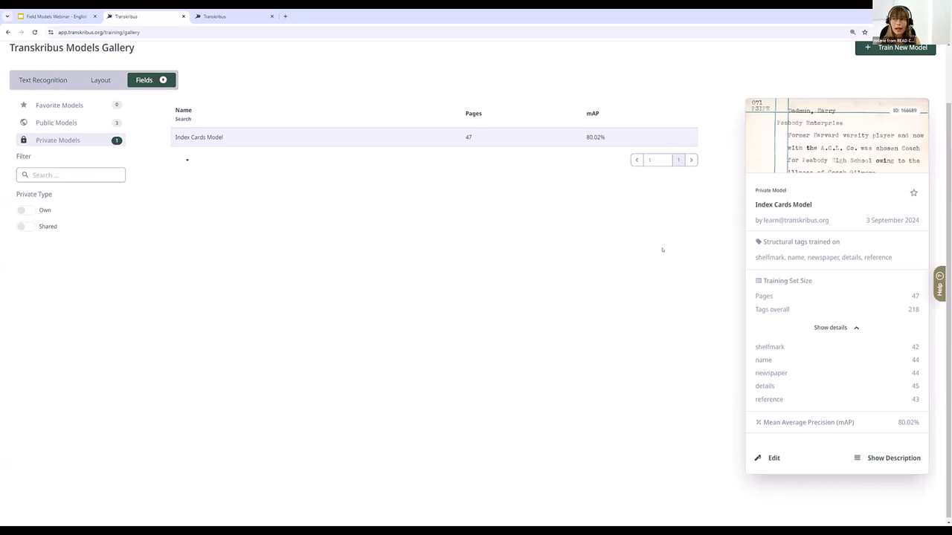
scroll(828, 209, "up", 2)
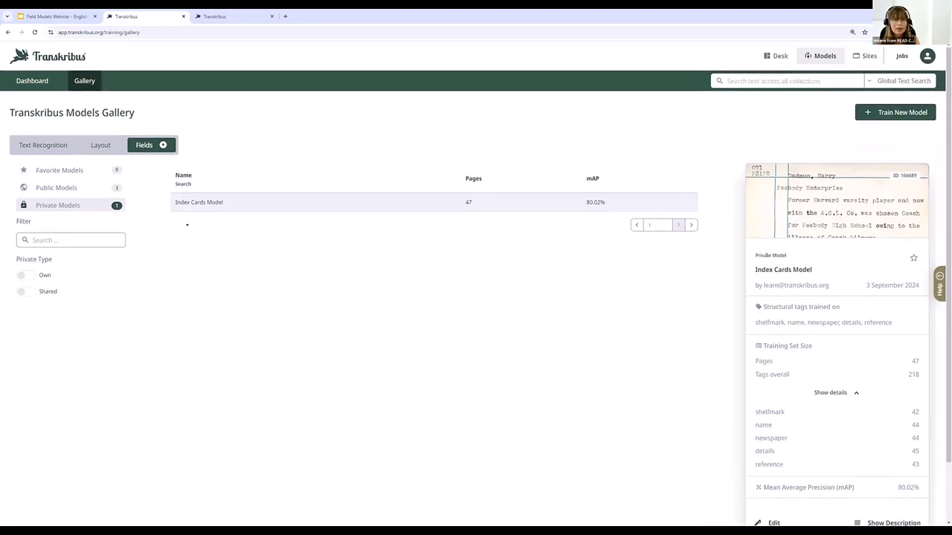
Step: Open the document D - Peabody Newspaper Index Cards with GT - Copy from the Field Models Webinar (EN) collection and show its second set of pages
left_click(777, 58)
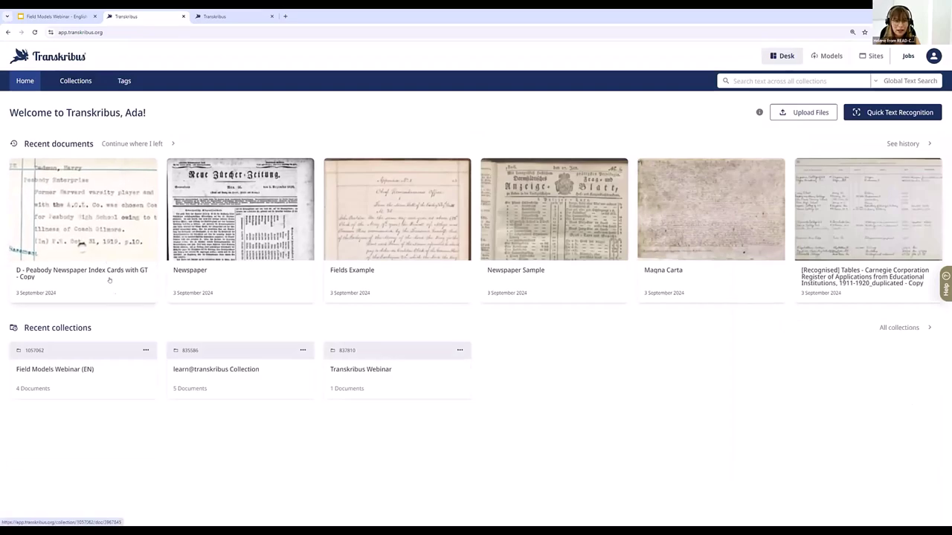
left_click(134, 363)
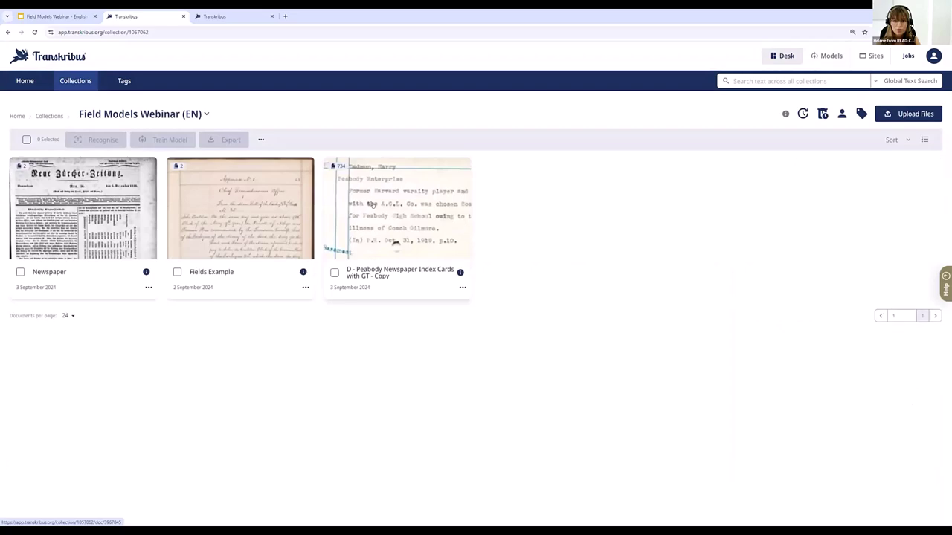
left_click(371, 206)
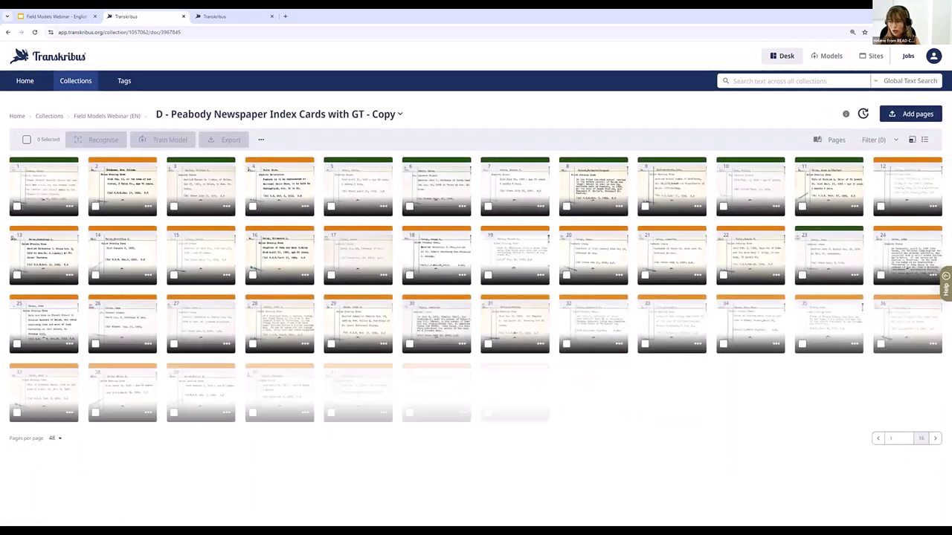
left_click(933, 438)
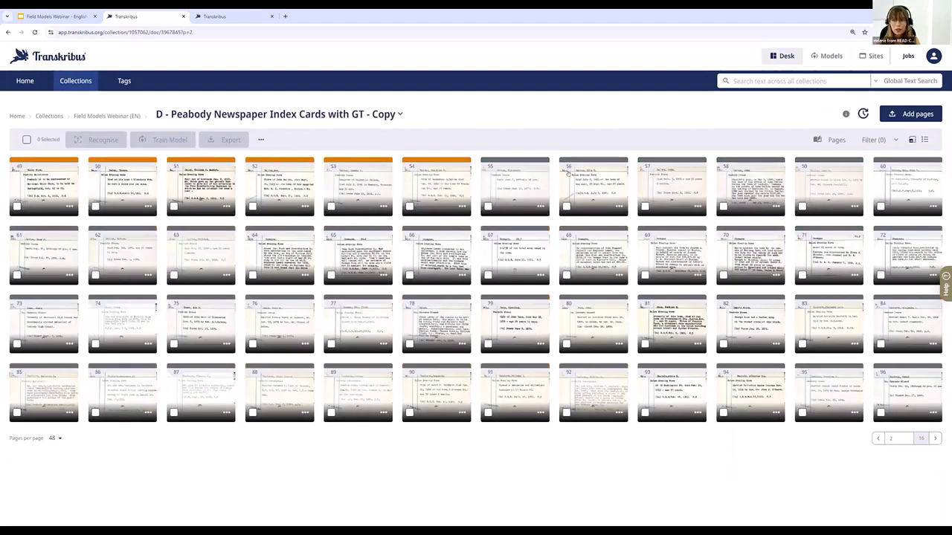
Step: Check the index card on page 55, return to the document's page overview and select pages 55 to 57
left_click(513, 187)
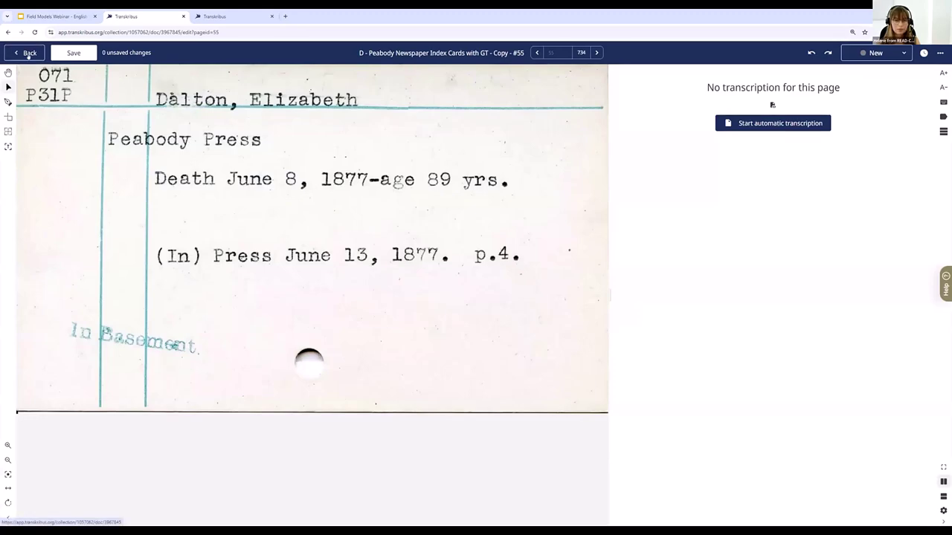
left_click(25, 52)
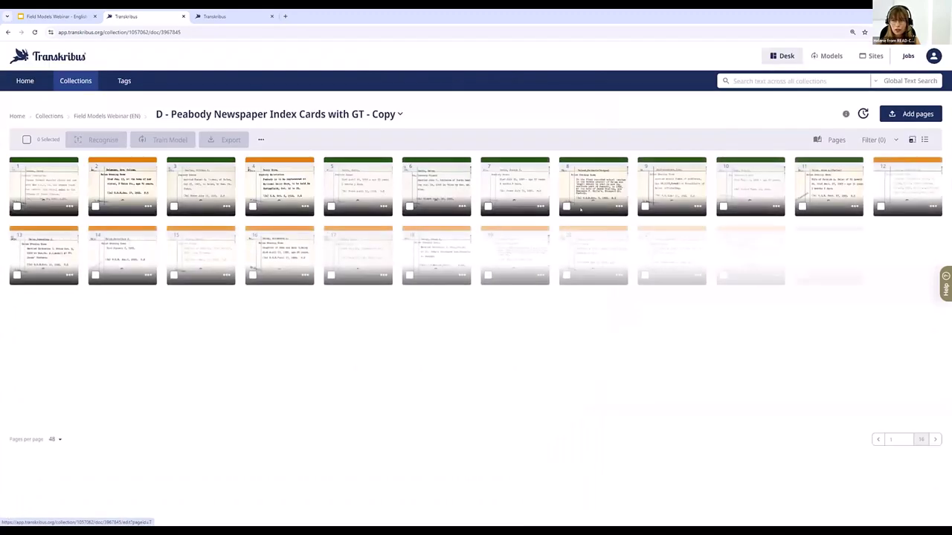
left_click(935, 438)
left_click(488, 206)
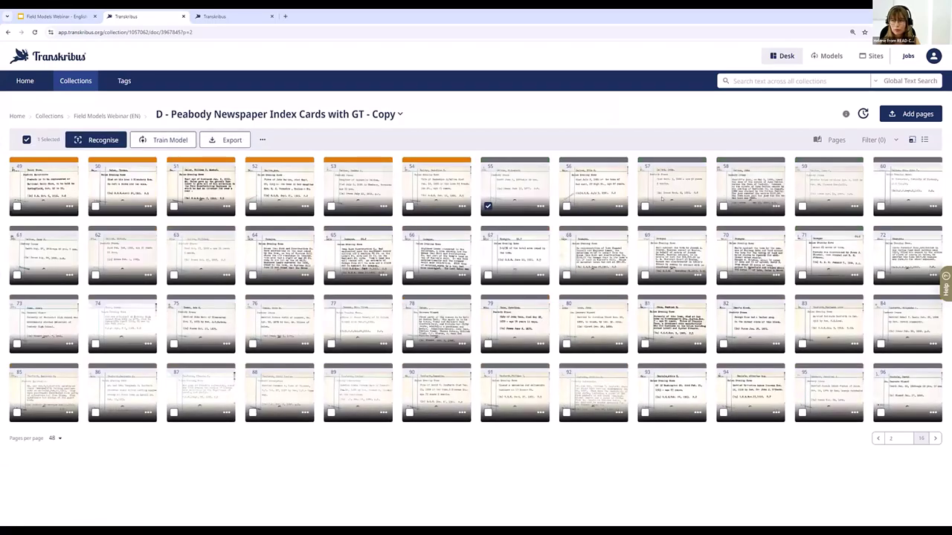
left_click(644, 206, "shift")
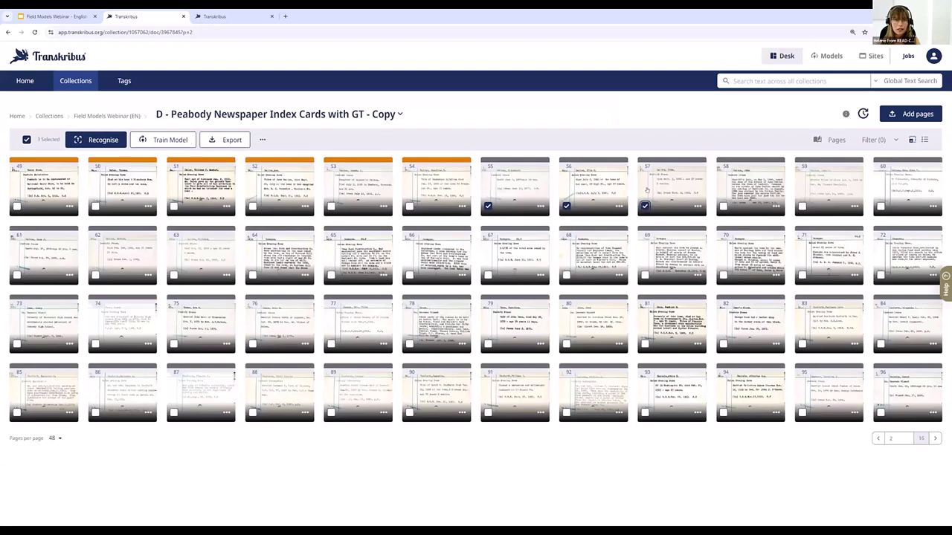
Step: Set up field recognition for the selected pages with the private Index Cards Model
left_click(114, 139)
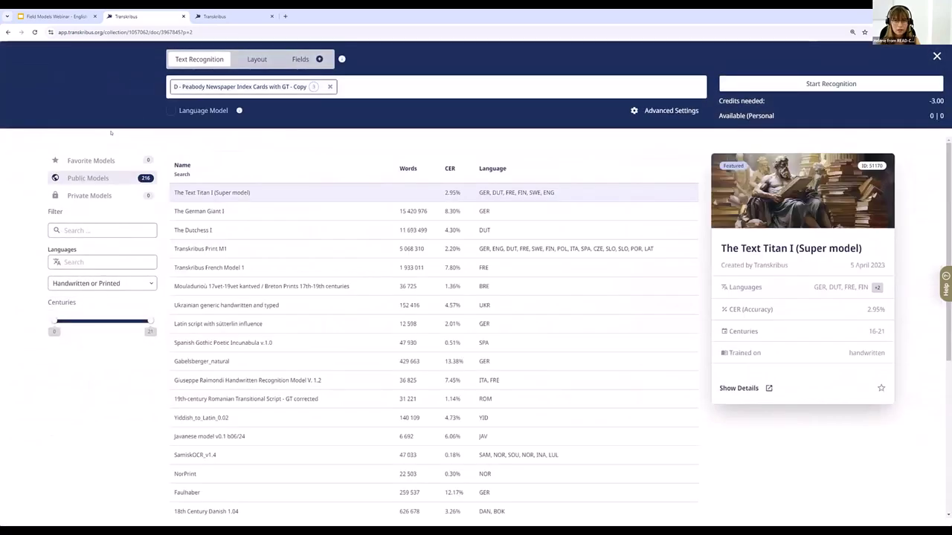
left_click(295, 61)
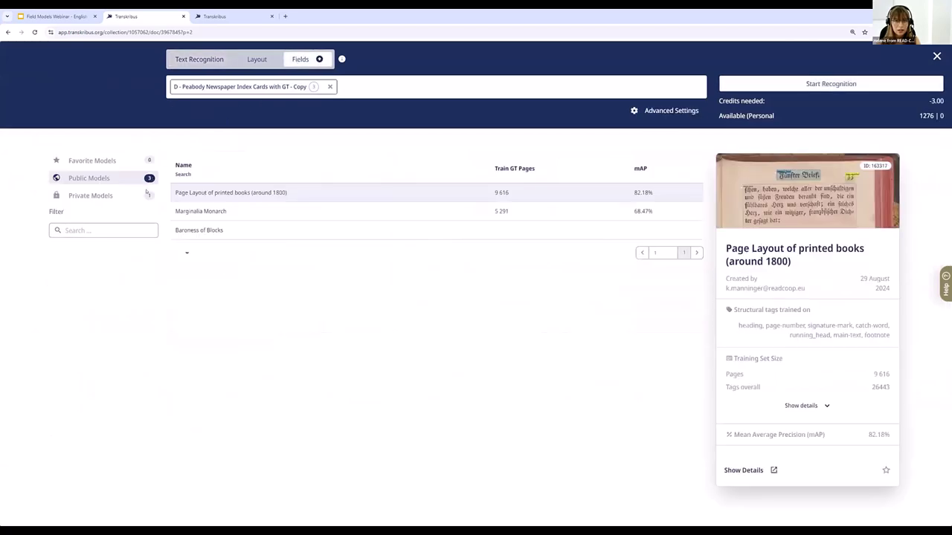
left_click(131, 196)
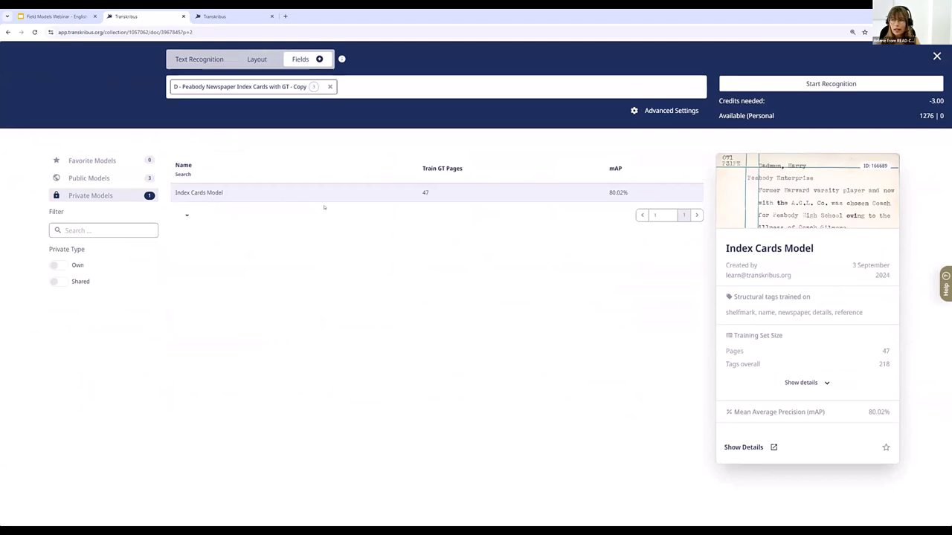
Step: Review the advanced recognition settings without changing them and start the field recognition
left_click(669, 112)
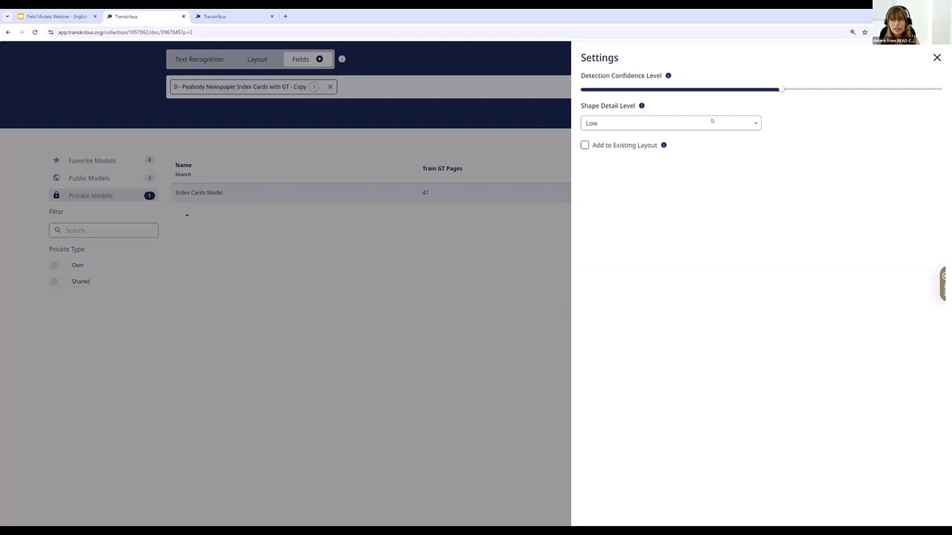
left_click(936, 58)
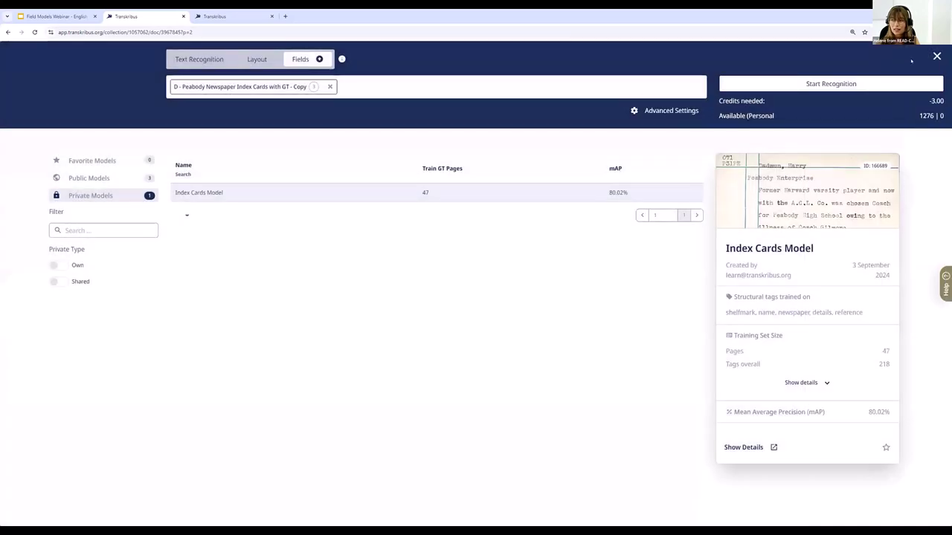
left_click(838, 84)
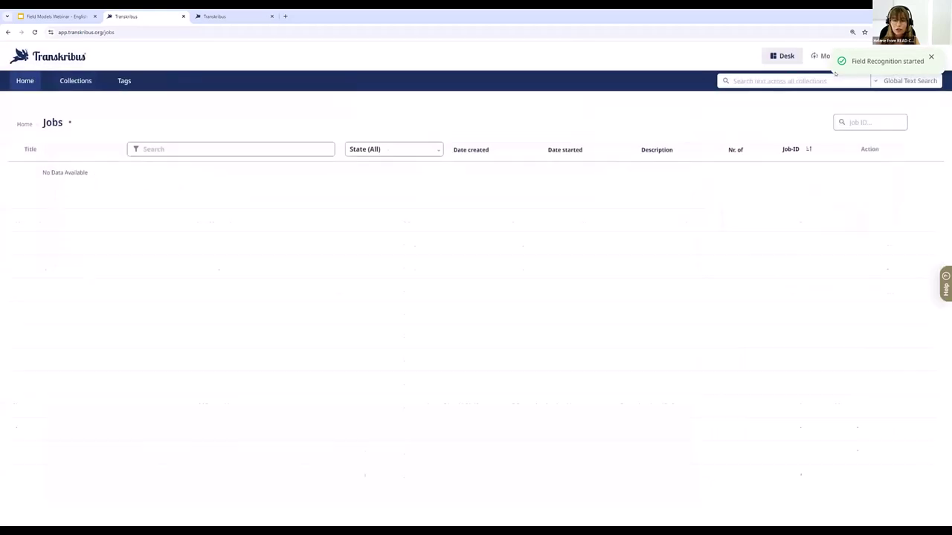
Step: Reopen page 55 of the Peabody Newspaper Index Cards document from the Field Models Webinar (EN) collection
left_click(79, 83)
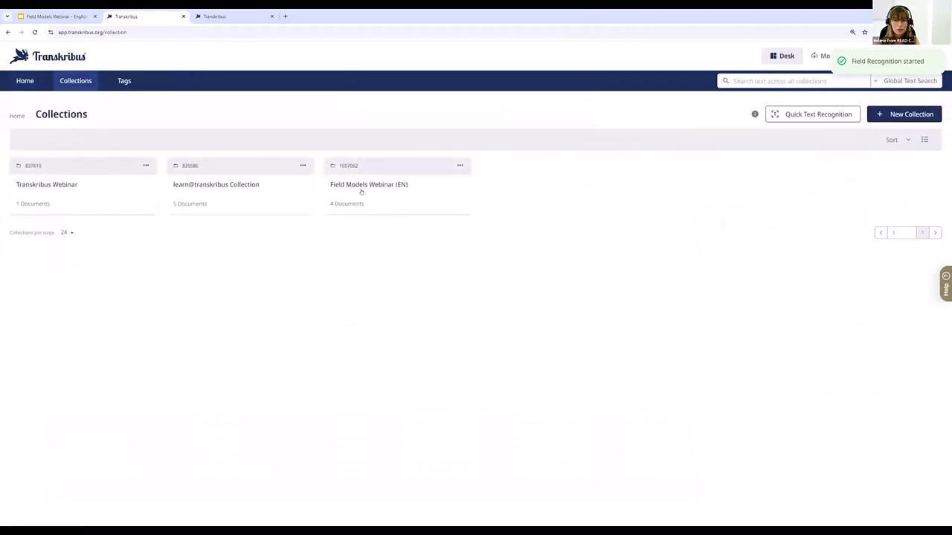
left_click(361, 191)
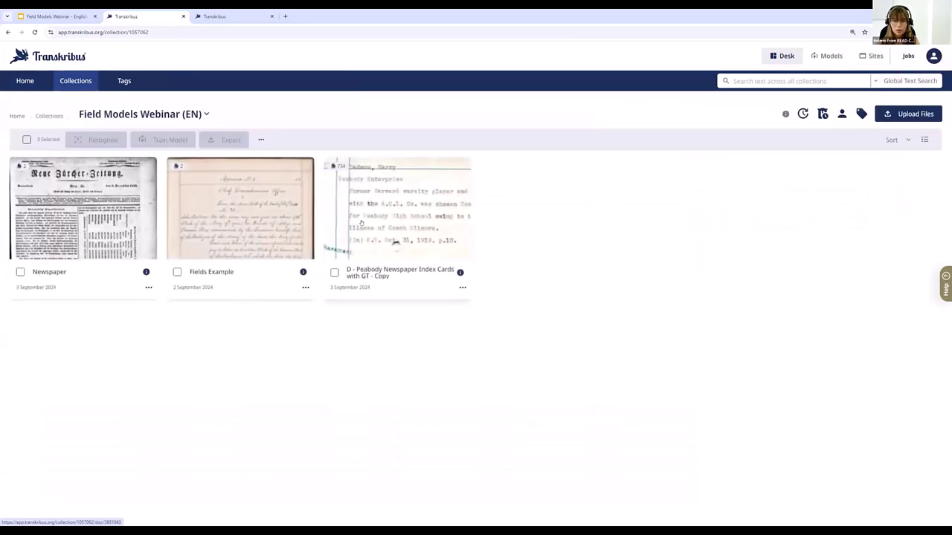
left_click(415, 229)
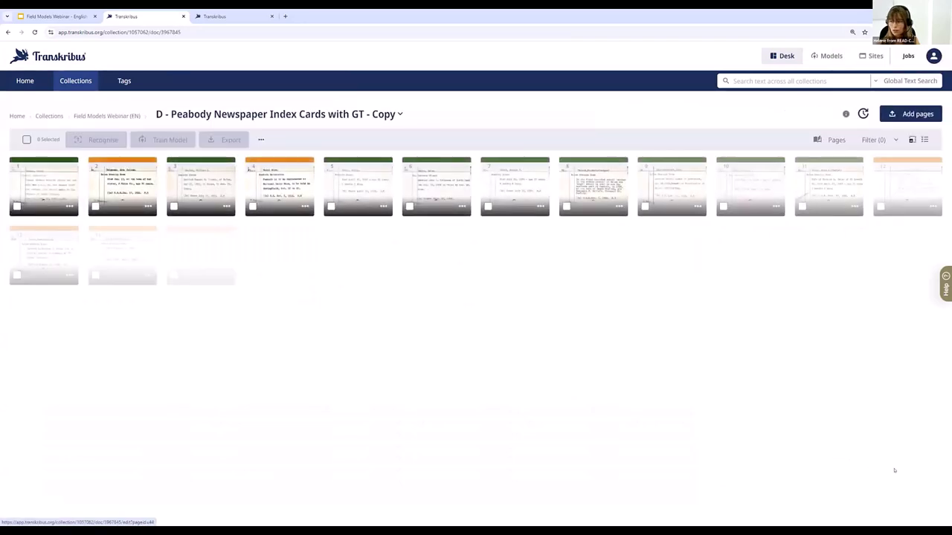
left_click(936, 439)
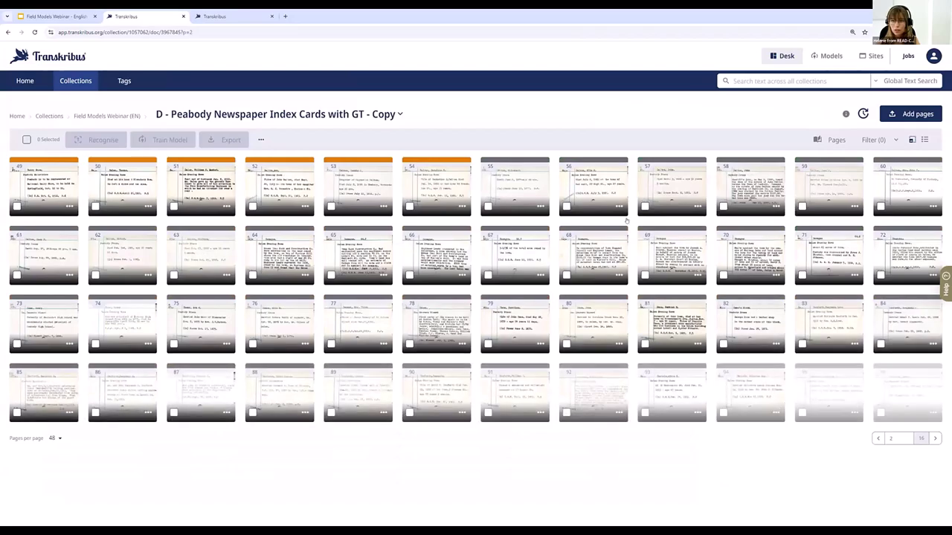
left_click(525, 179)
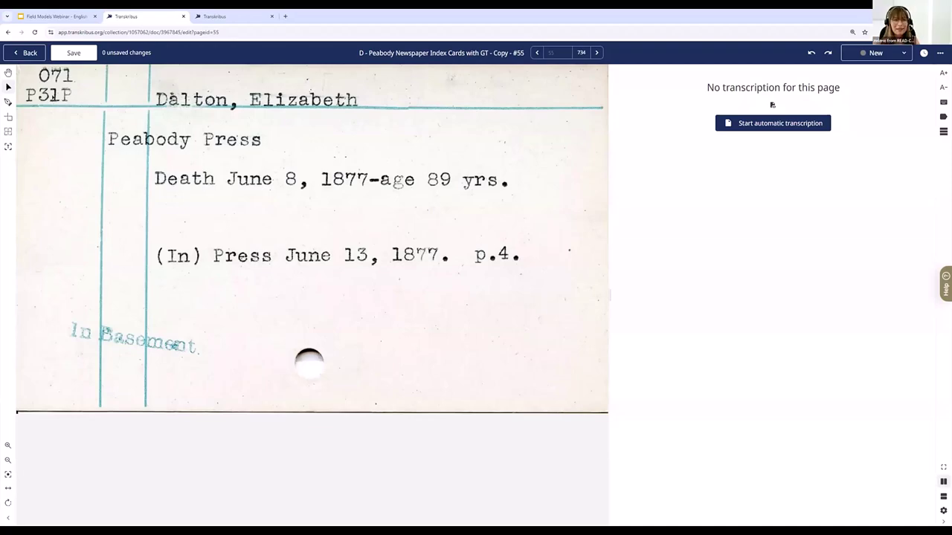
Step: Switch to the webinar presentation in Google Slides and go through the field recognition slides to Detection Confidence Level
left_click(59, 16)
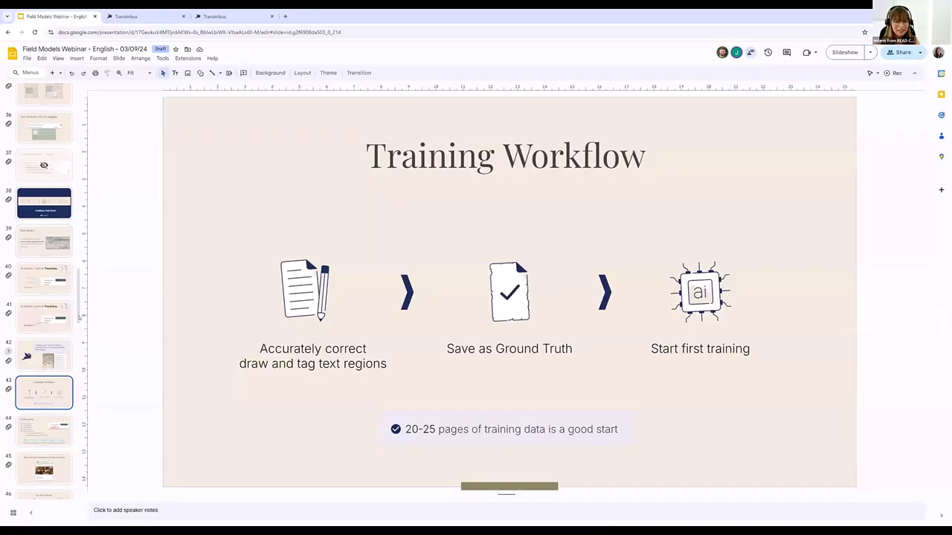
scroll(61, 338, "down", 5)
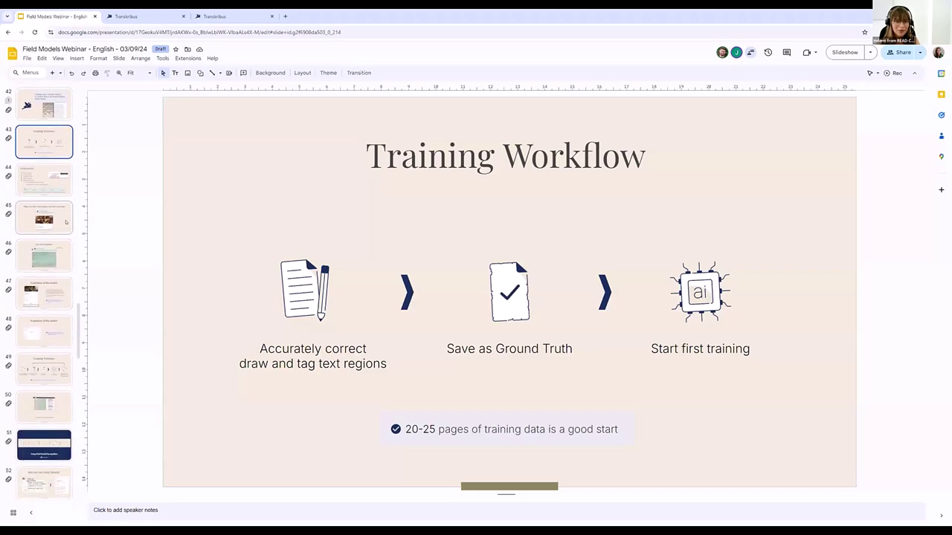
scroll(49, 275, "down", 5)
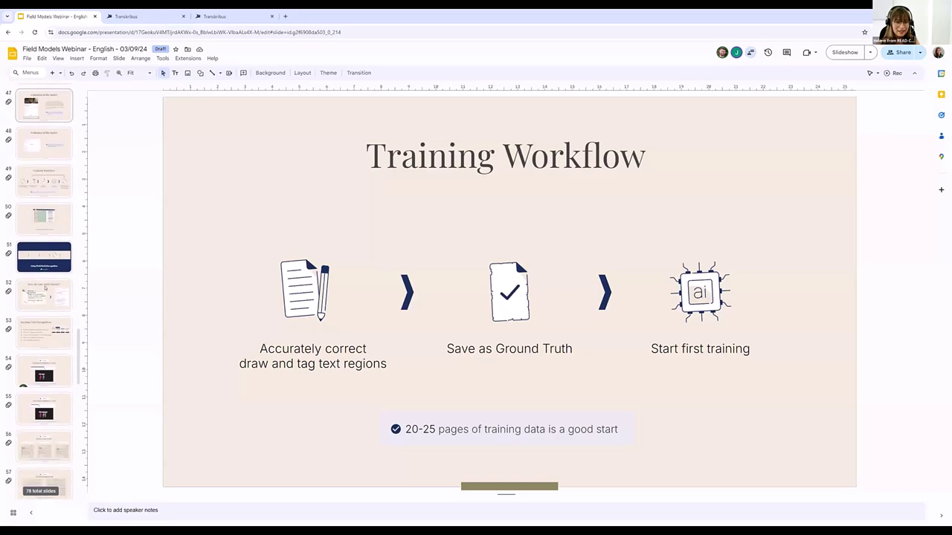
left_click(44, 241)
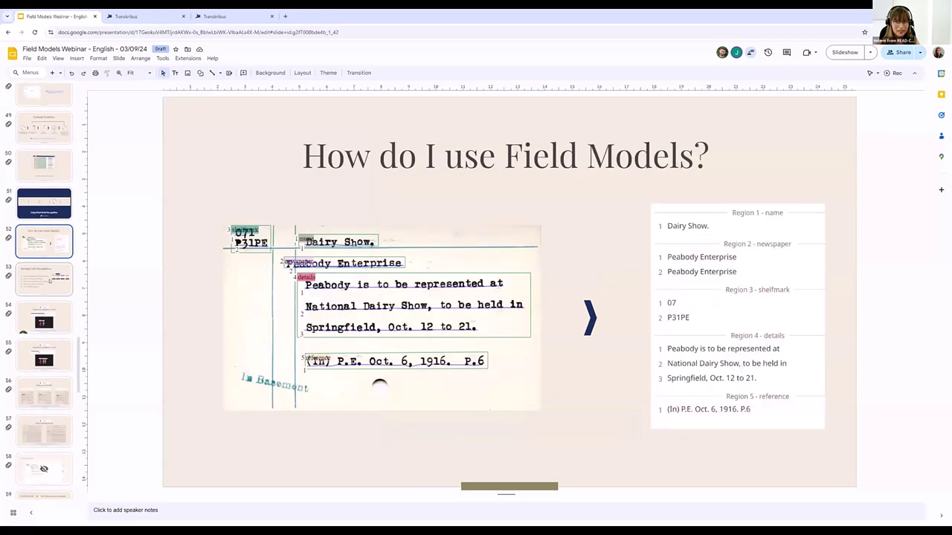
left_click(49, 280)
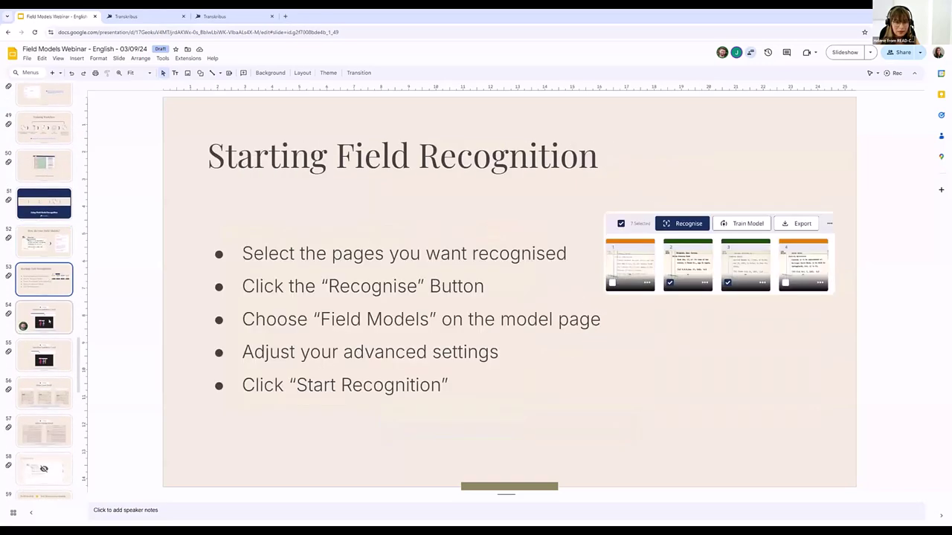
left_click(45, 318)
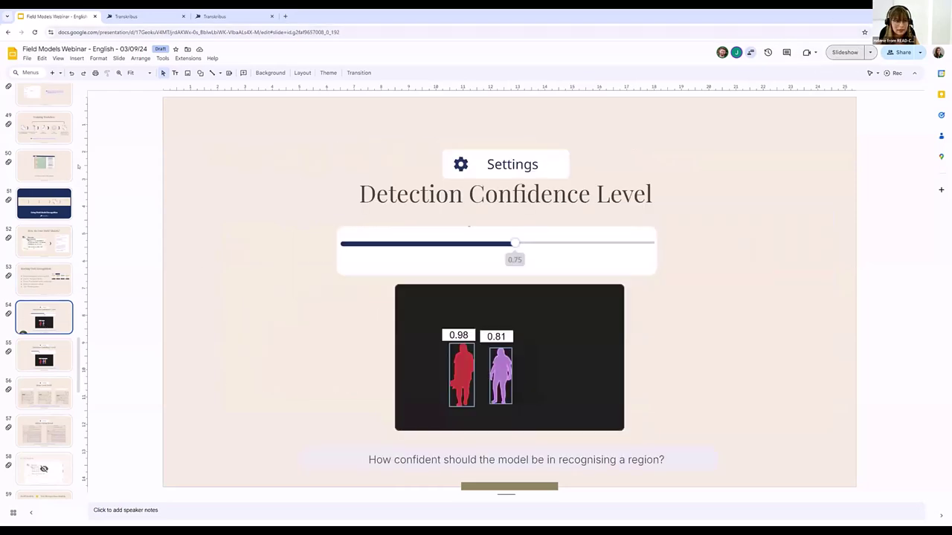
Step: Present the settings slides from Detection Confidence Level to Add to existing layout, and switch back to page 55 in Transkribus
left_click(845, 52)
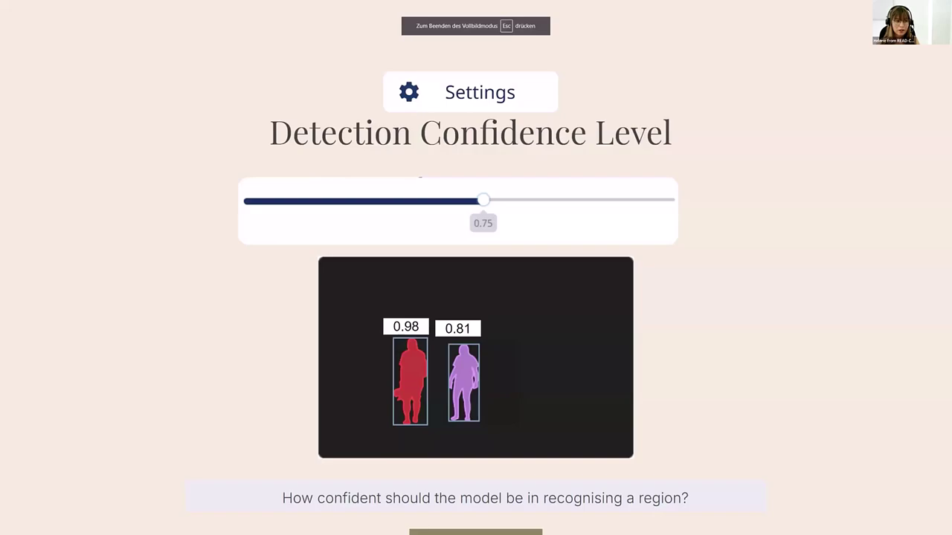
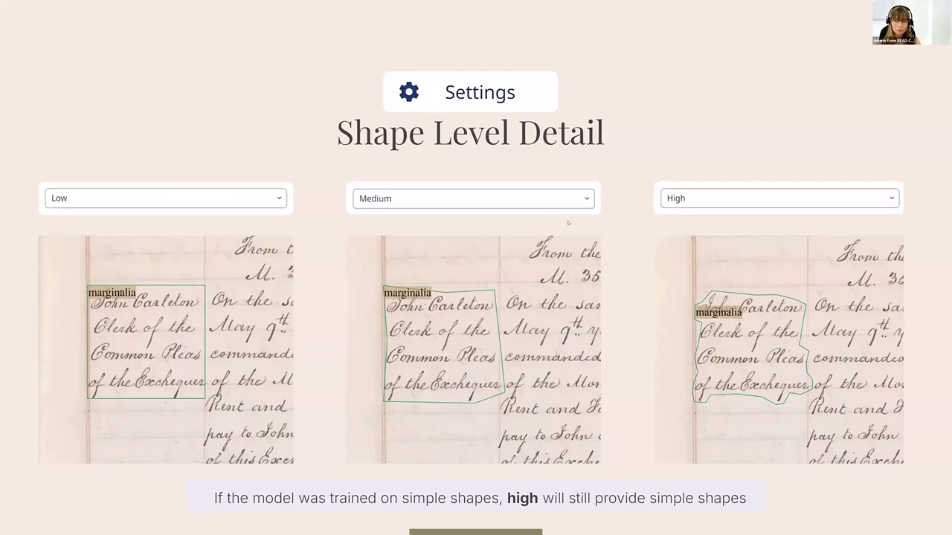
key("Right")
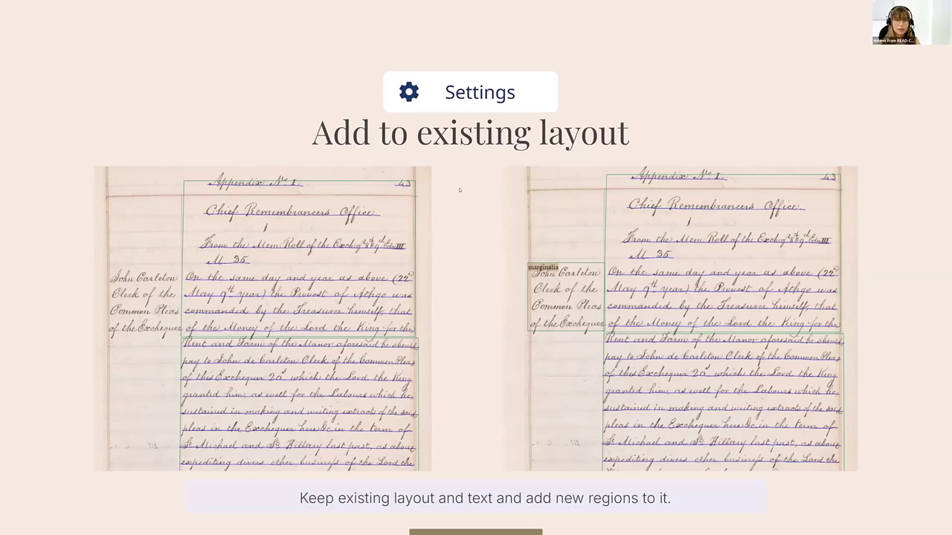
key("Escape")
key("ctrl+Tab")
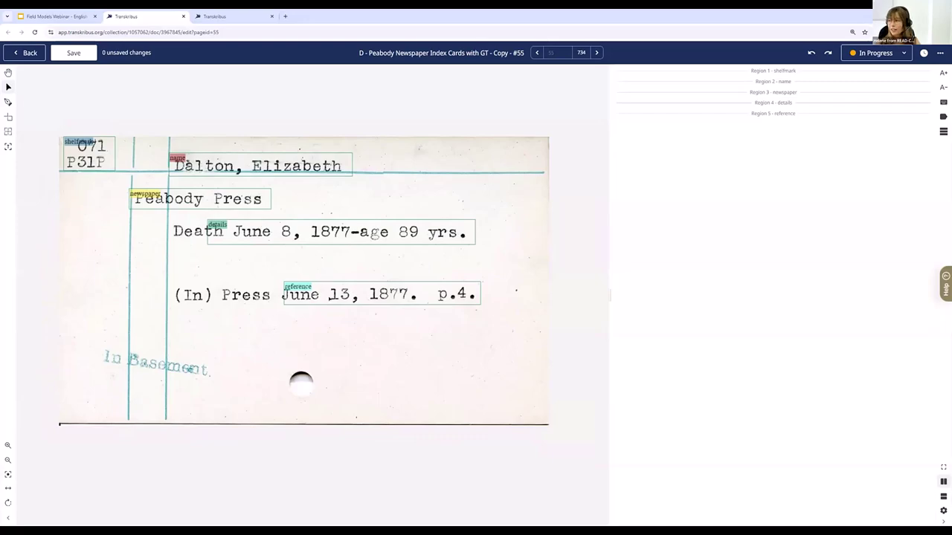
Step: Switch to the webinar presentation in Google Slides, view the Sharing and Exporting and hidden Field Models slides, and return to page 55 in Transkribus
left_click(65, 12)
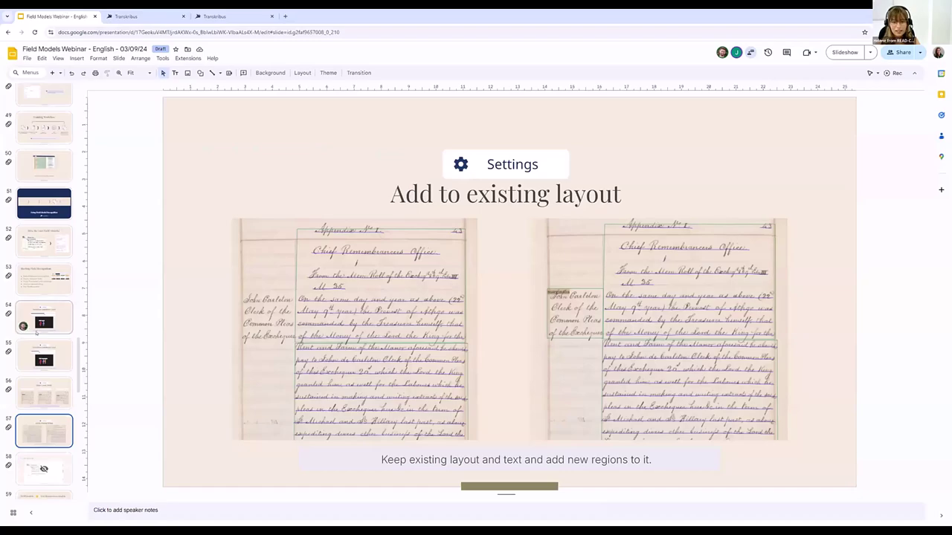
scroll(35, 333, "down", 3)
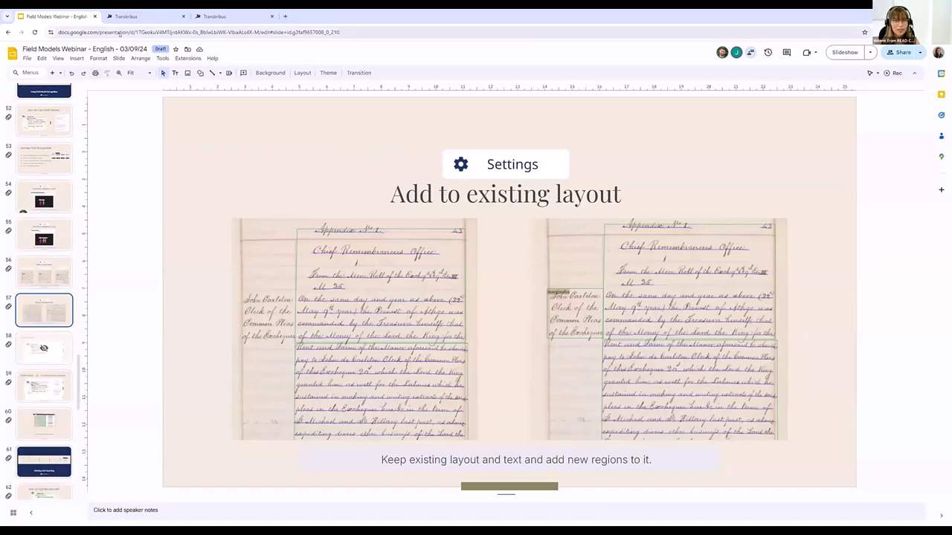
left_click(26, 452)
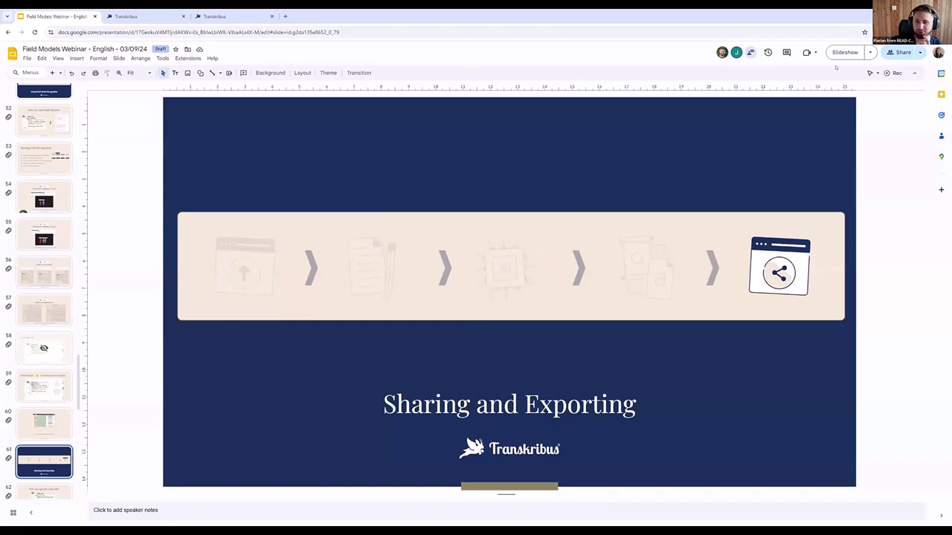
left_click(44, 348)
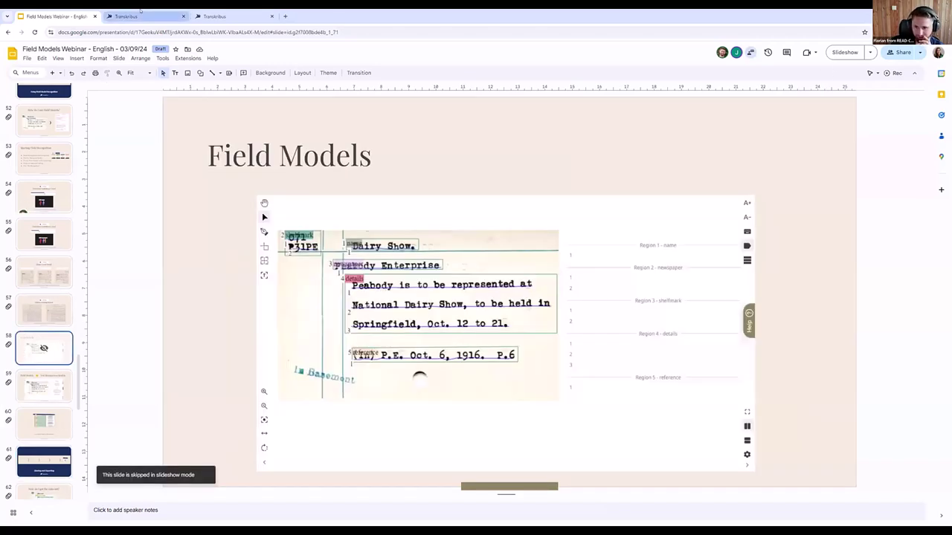
key("ctrl+Tab")
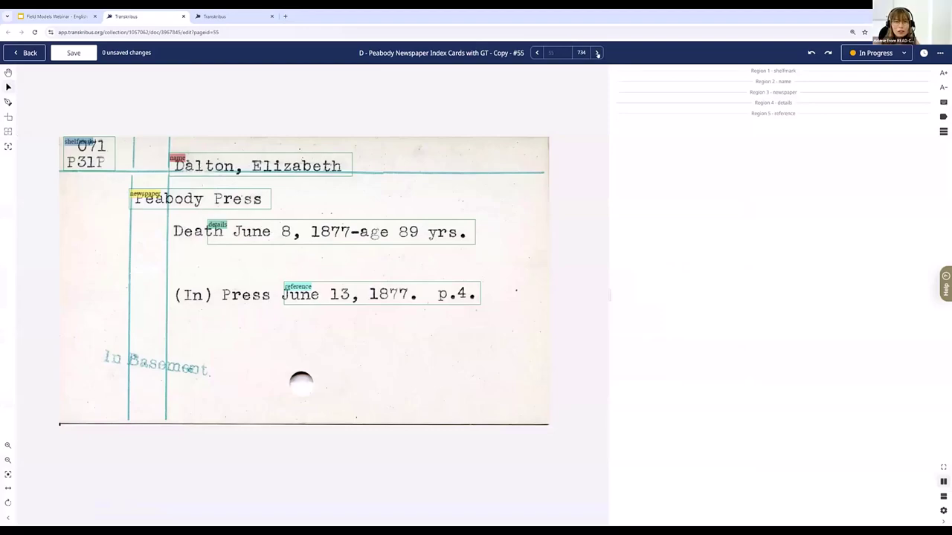
Step: Check the recognised field regions on pages 56 and 57, selecting the reference region on page 57
left_click(597, 53)
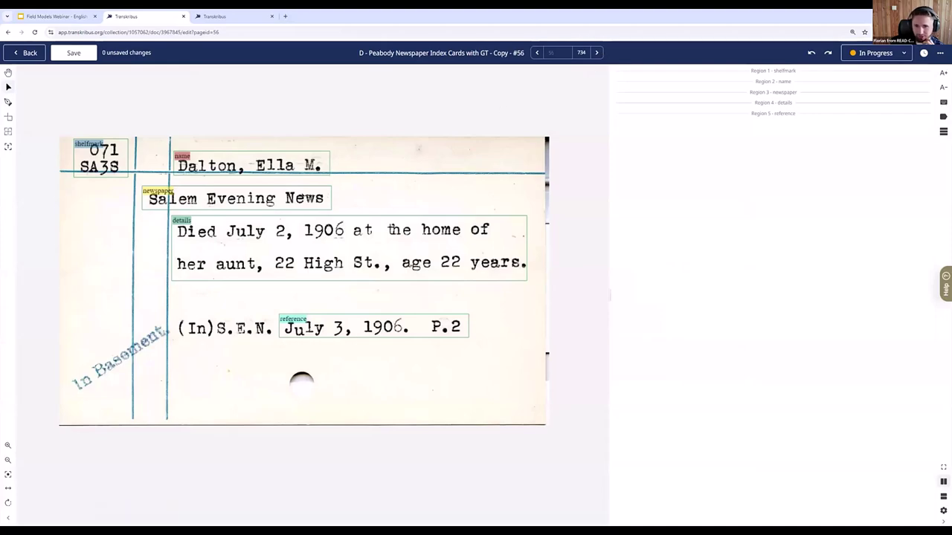
left_click(594, 54)
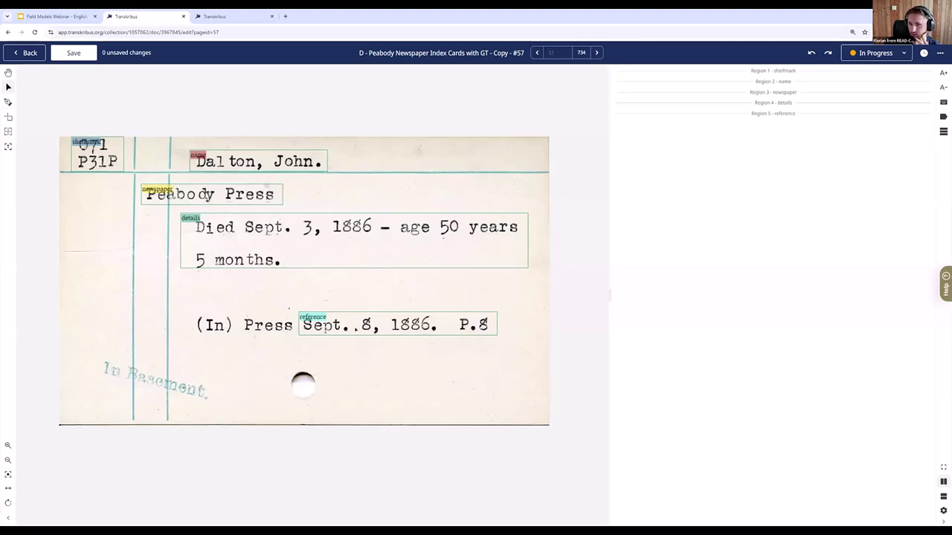
left_click(398, 324)
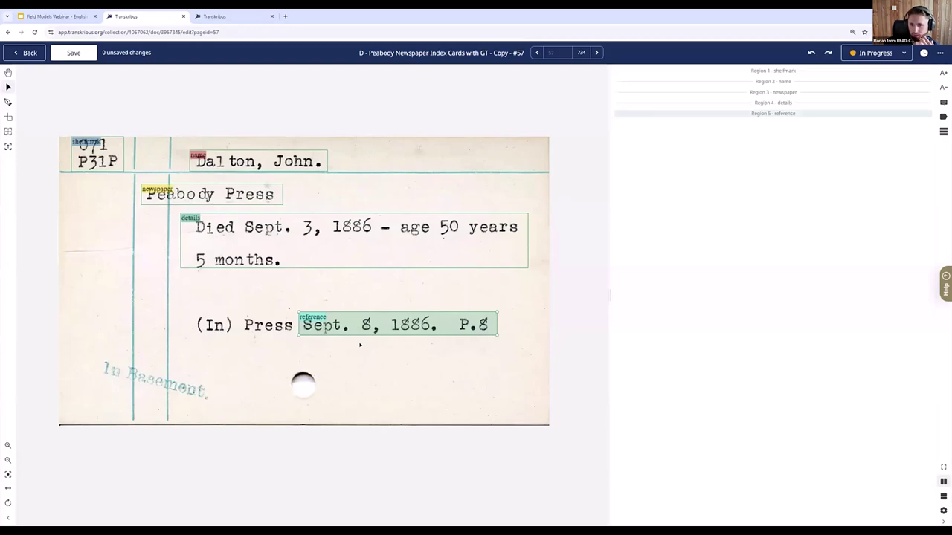
Step: Return to page 56 and start text recognition on it with The Text Titan I (Super model)
left_click(529, 54)
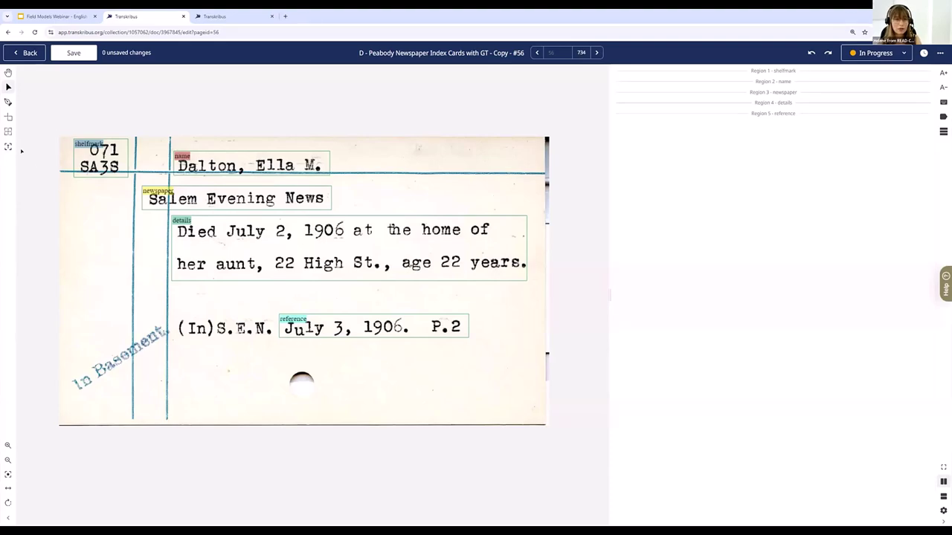
left_click(8, 147)
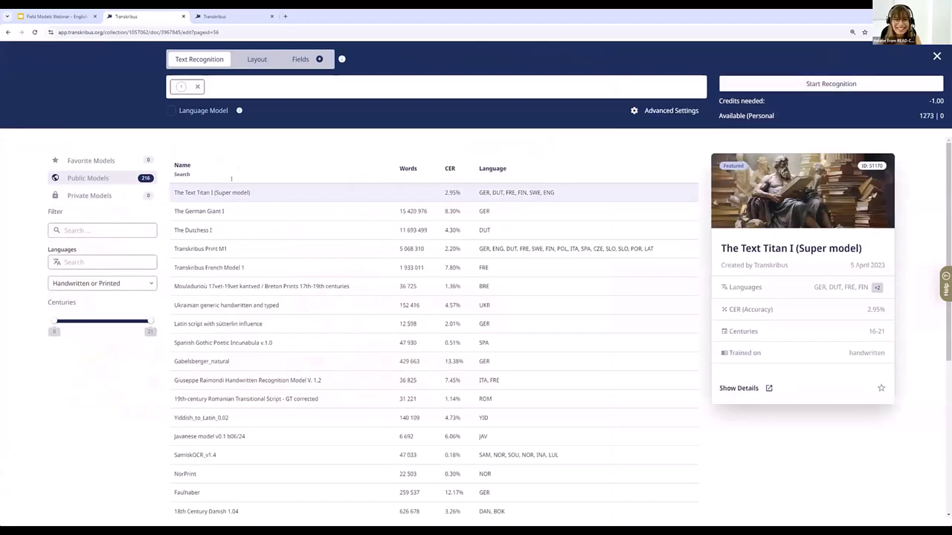
left_click(757, 88)
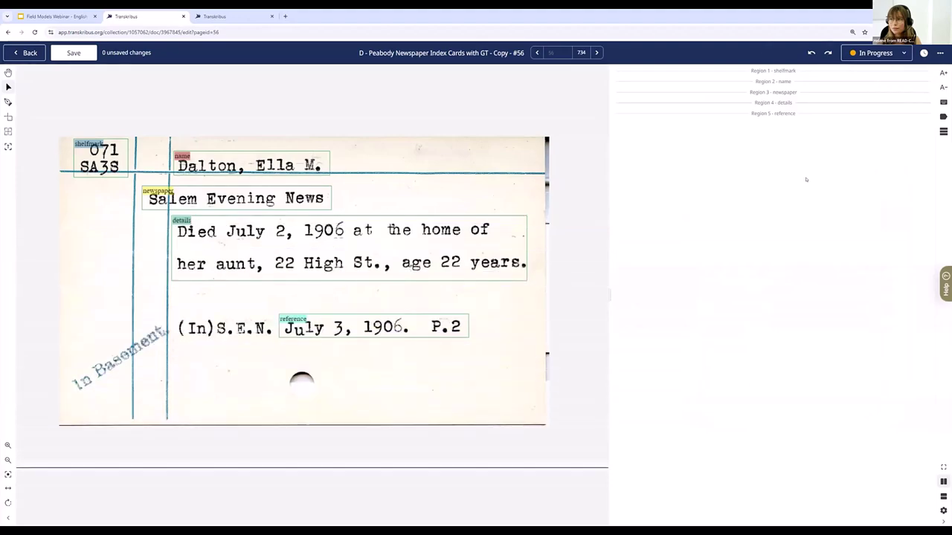
Step: Enlarge the text area of page 56 and examine the transcription of each field, highlighting the beginning of the reference line
key("ctrl+0")
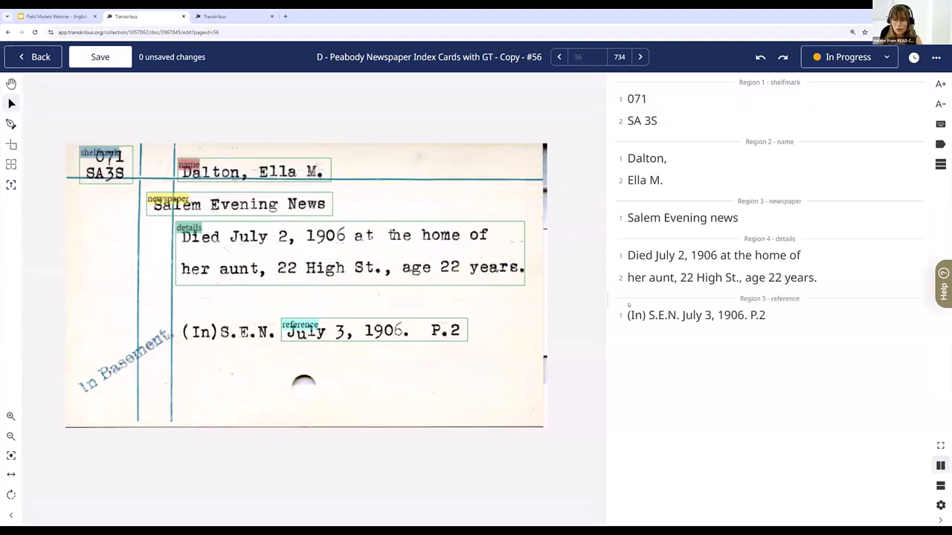
left_click_drag(608, 302, 593, 303)
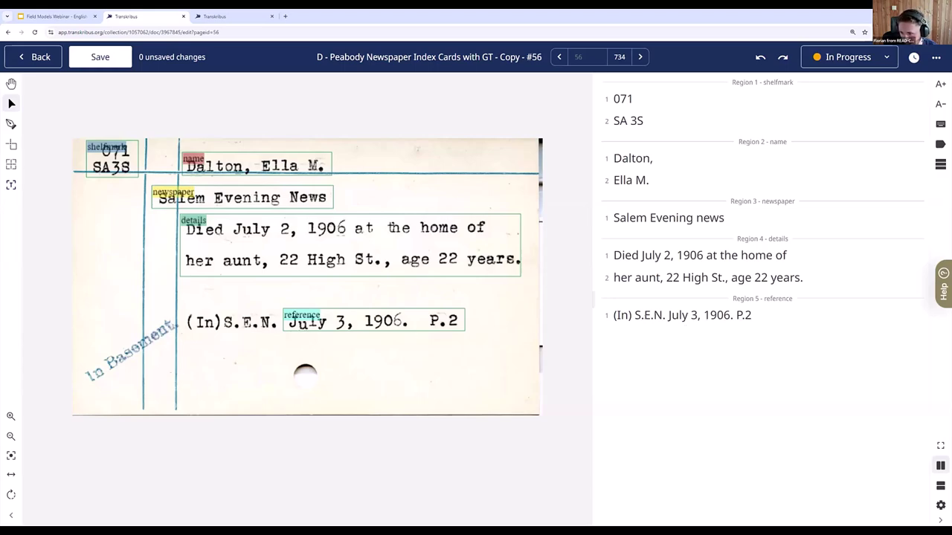
left_click_drag(663, 315, 580, 329)
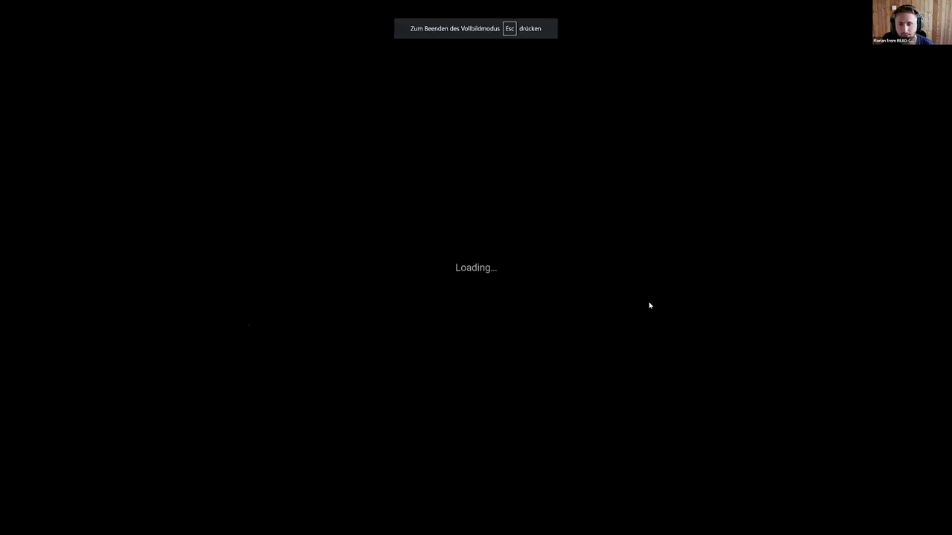
Step: Present the webinar slides in Google Slides from the data export section with Page XML through to the Webinar Wrap Up and AI-powered ally slides
key("Right")
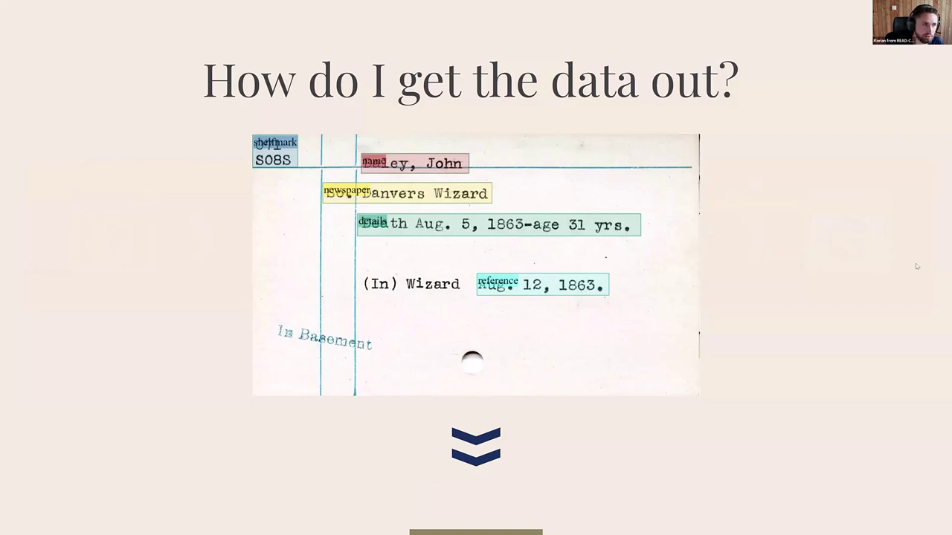
key("Right")
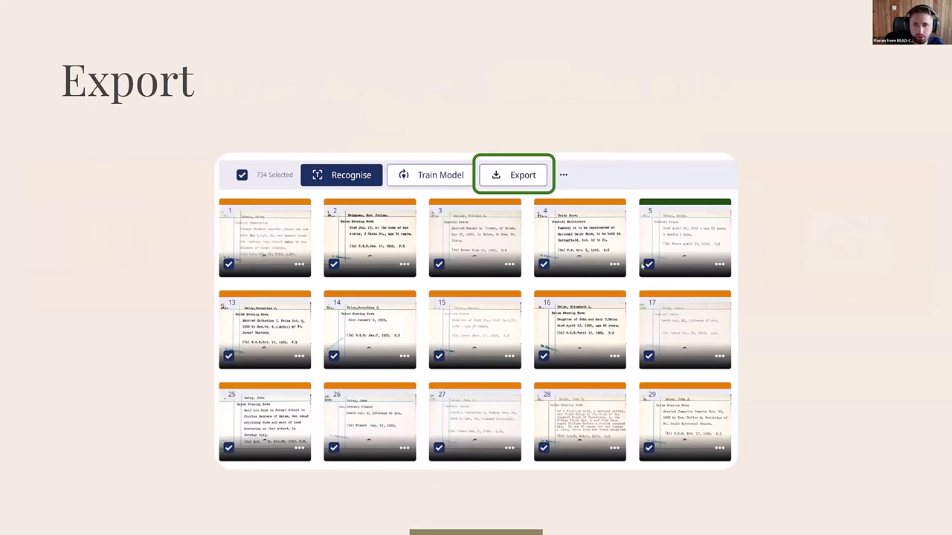
key("Right")
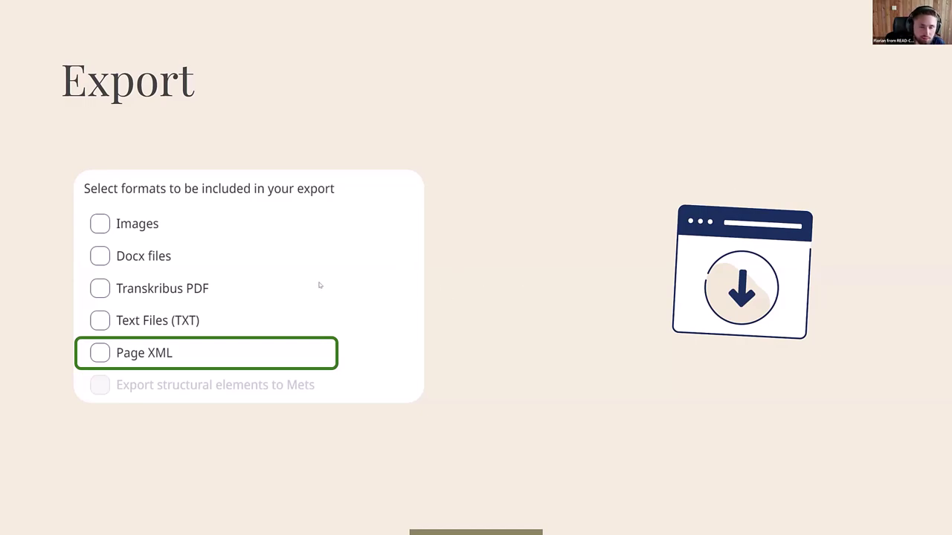
key("Right")
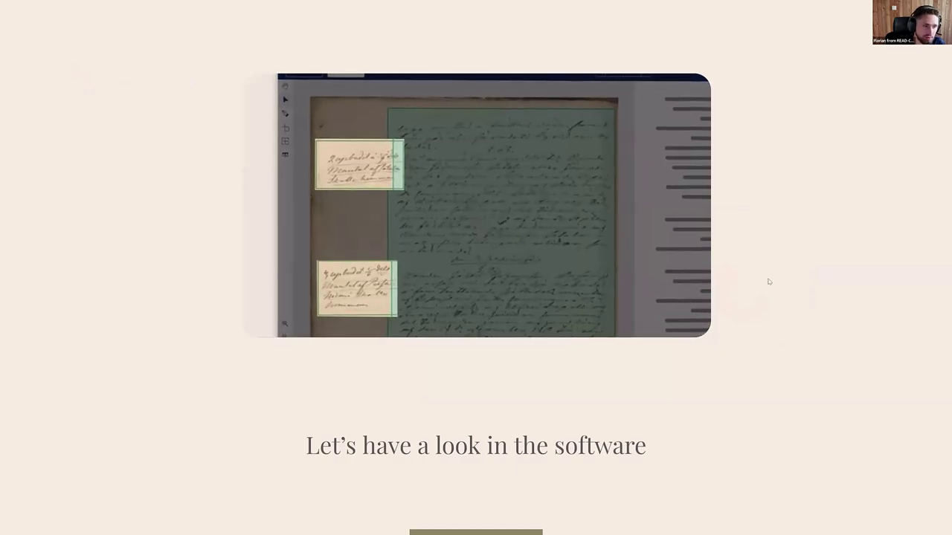
key("Right")
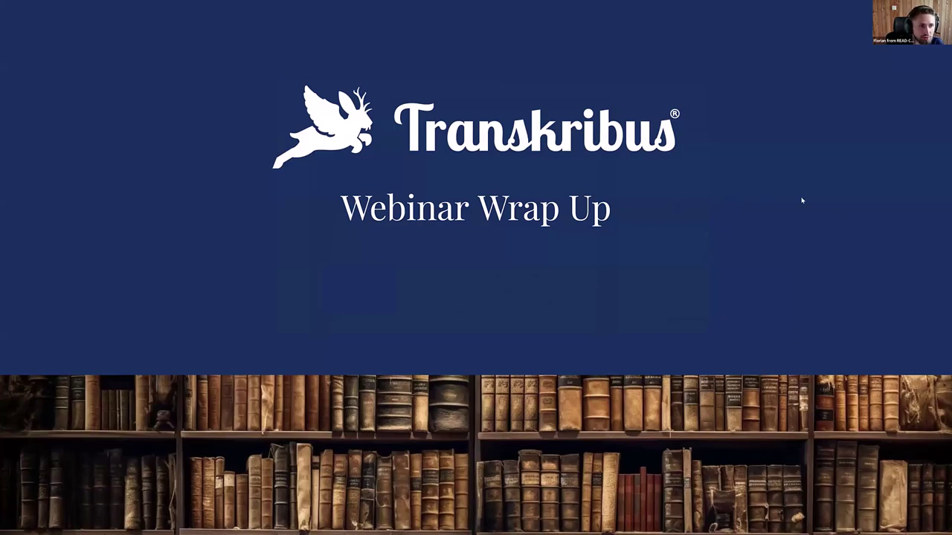
key("Right")
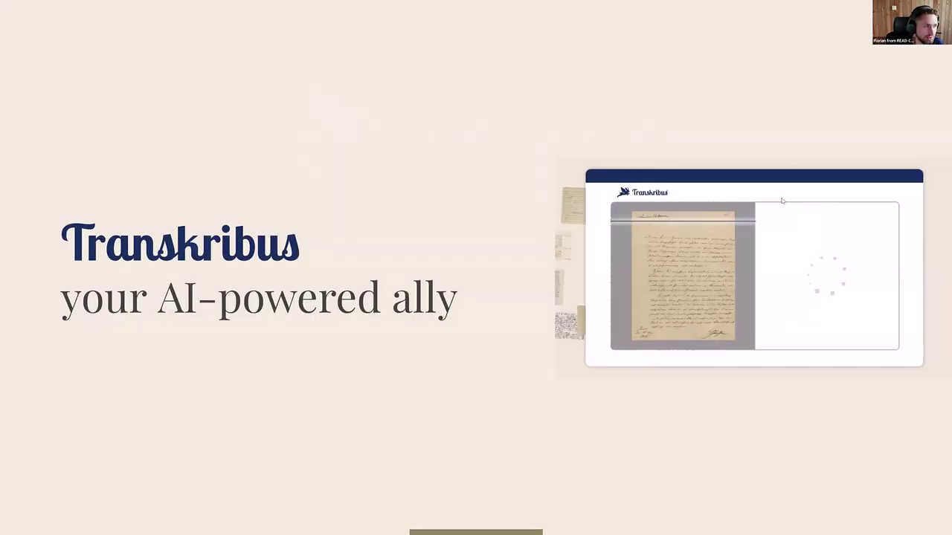